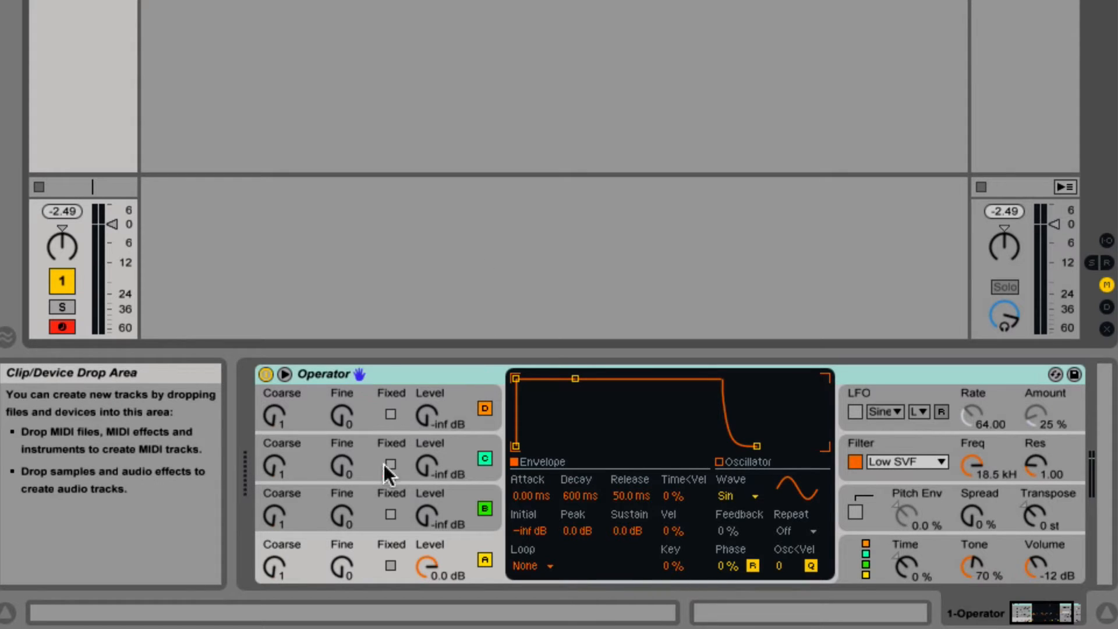
# Show the detailed parameters of oscillators B, C, D and A one after another
pyautogui.click(385, 496)
pyautogui.click(370, 452)
pyautogui.click(366, 411)
pyautogui.click(359, 561)
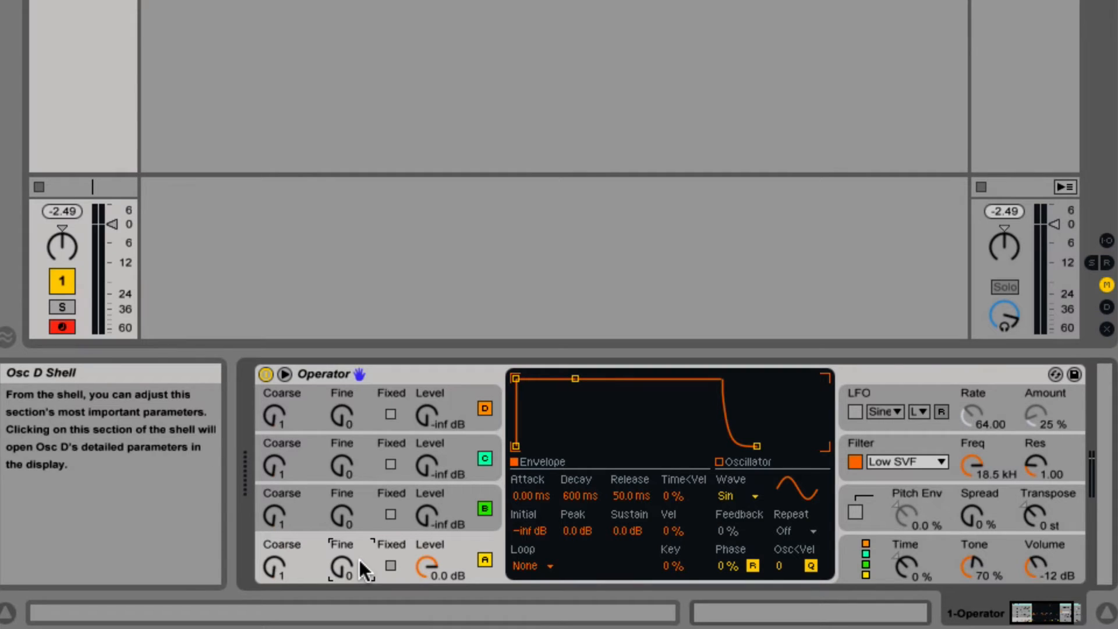
# View the LFO, filter, pitch and global settings in turn, and return to oscillator A's parameters
pyautogui.click(1061, 403)
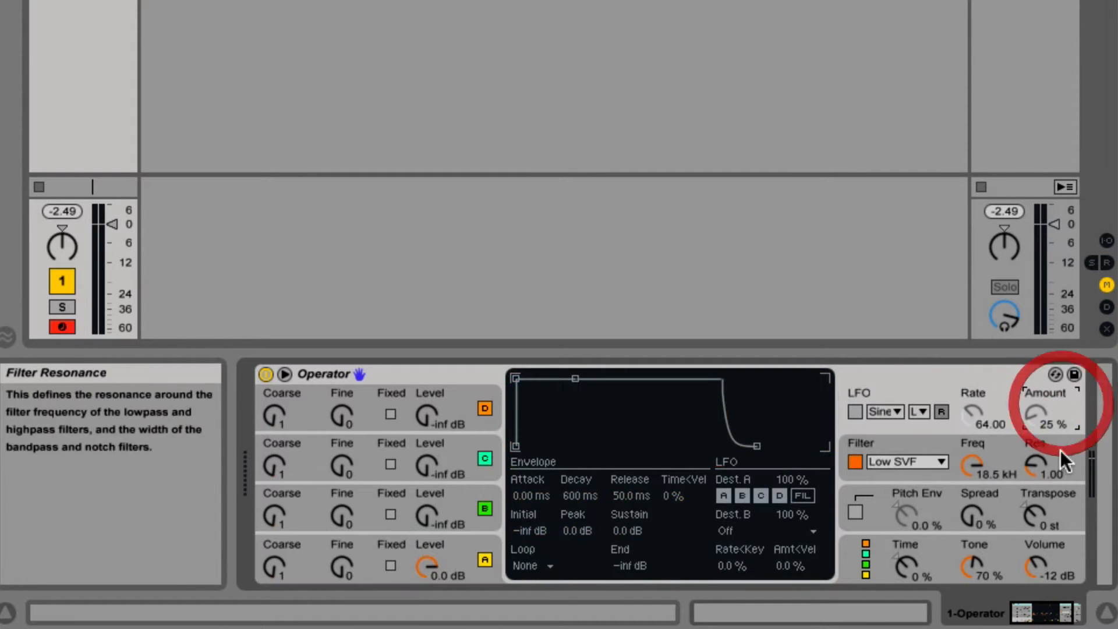
pyautogui.click(1060, 451)
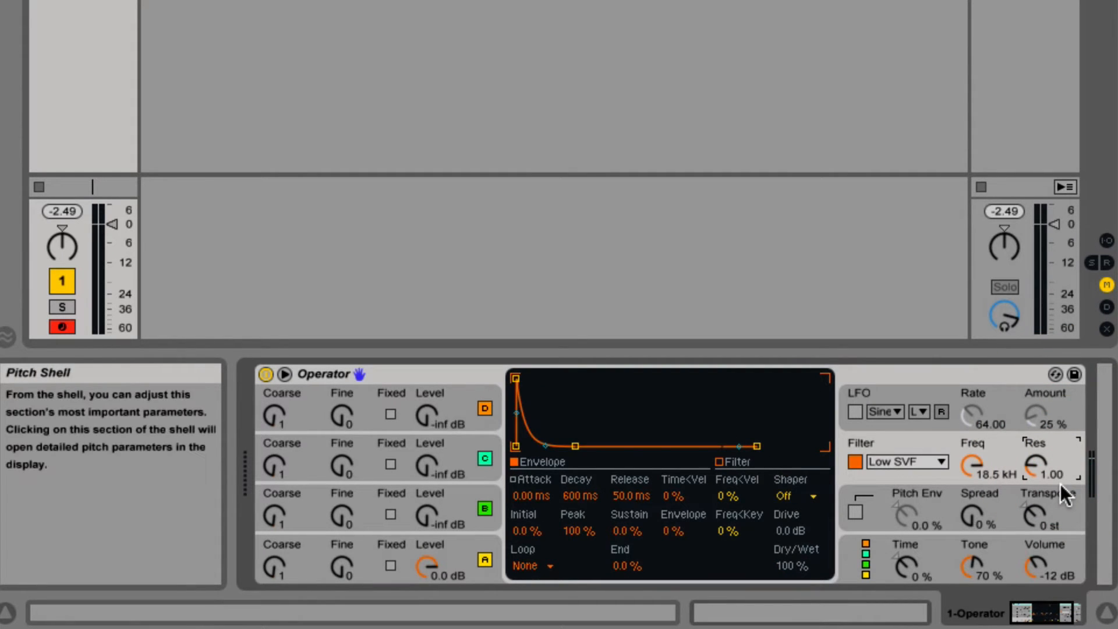
pyautogui.click(1067, 530)
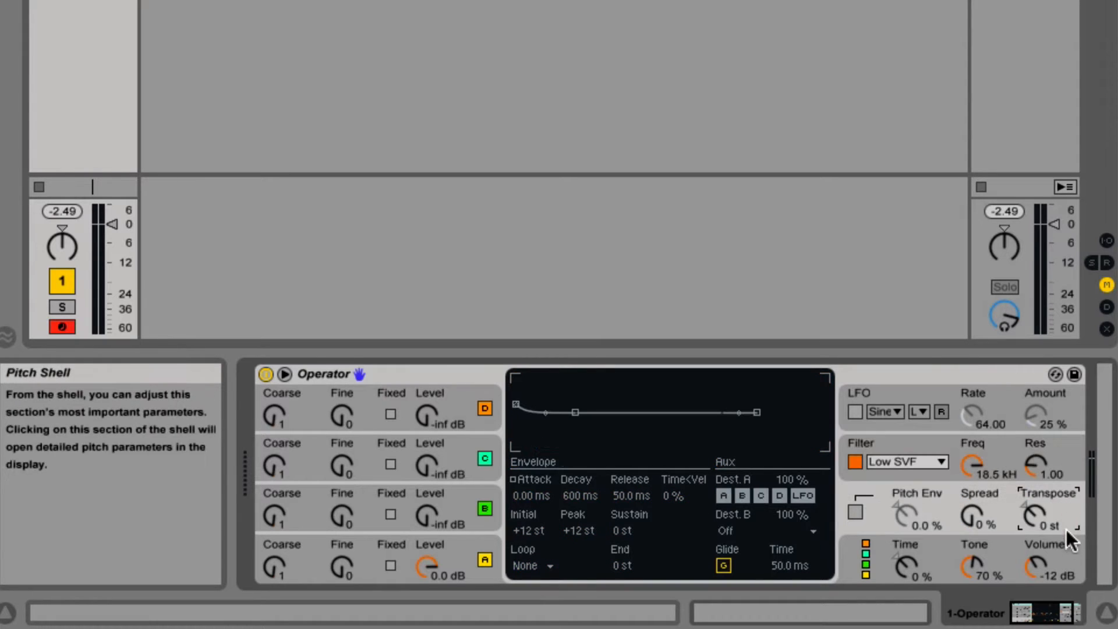
pyautogui.click(1074, 550)
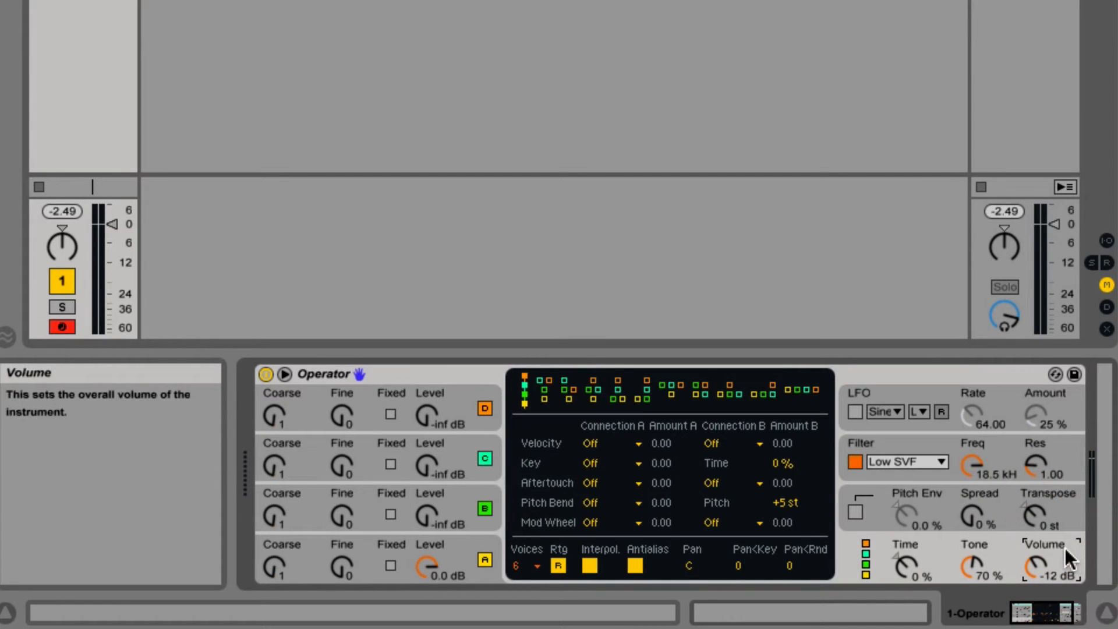
pyautogui.click(466, 546)
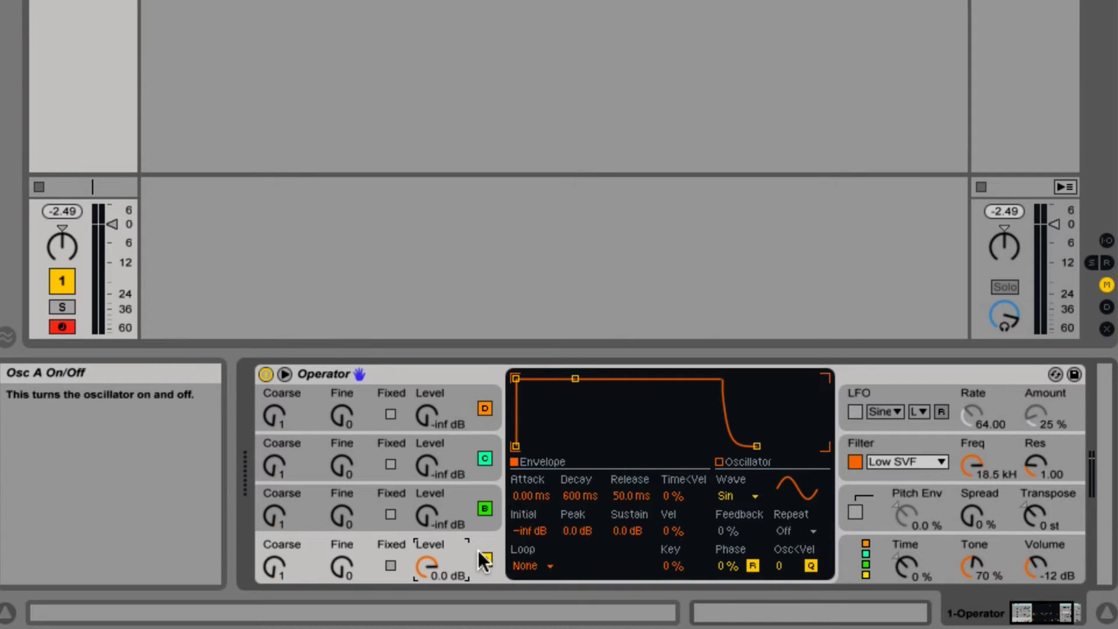
# Try the algorithm with all four oscillators side by side, and return to the vertical stack
pyautogui.click(864, 563)
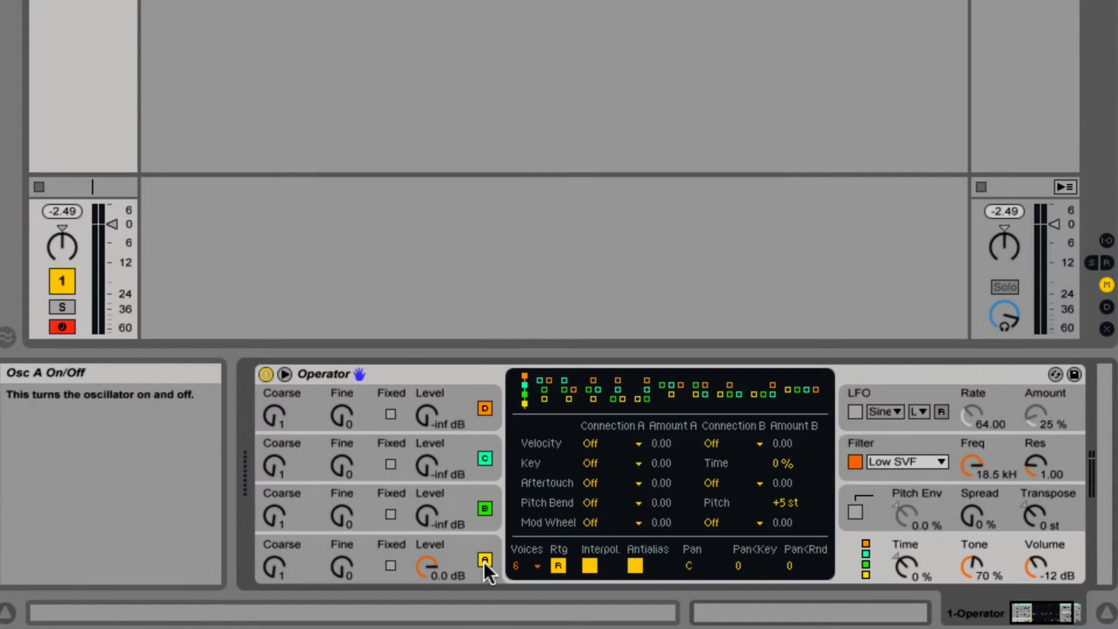
pyautogui.click(802, 387)
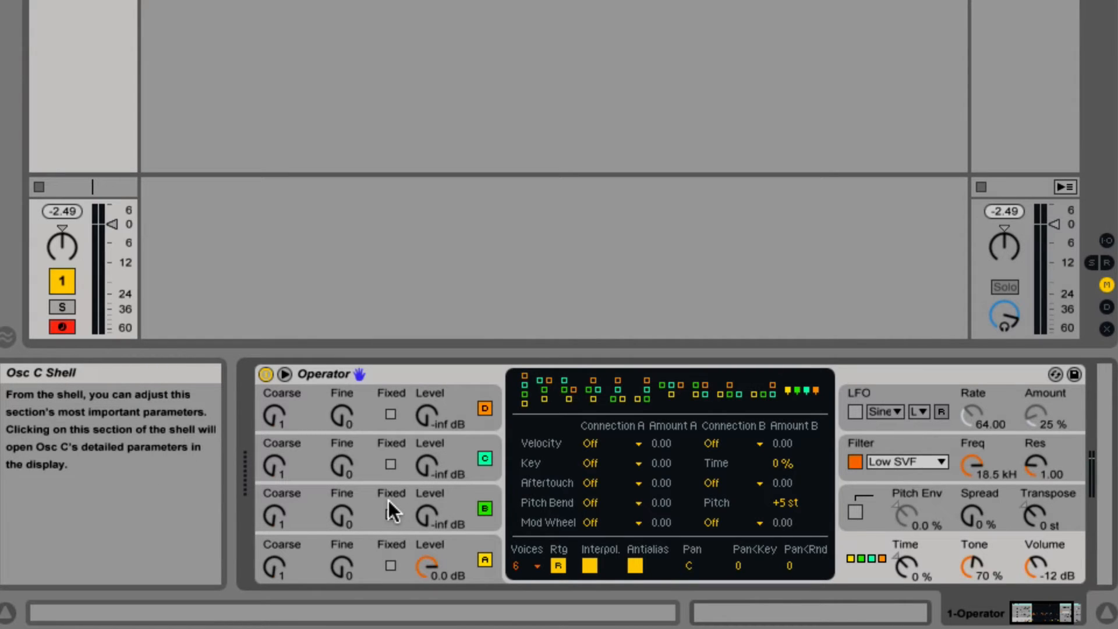
pyautogui.click(523, 395)
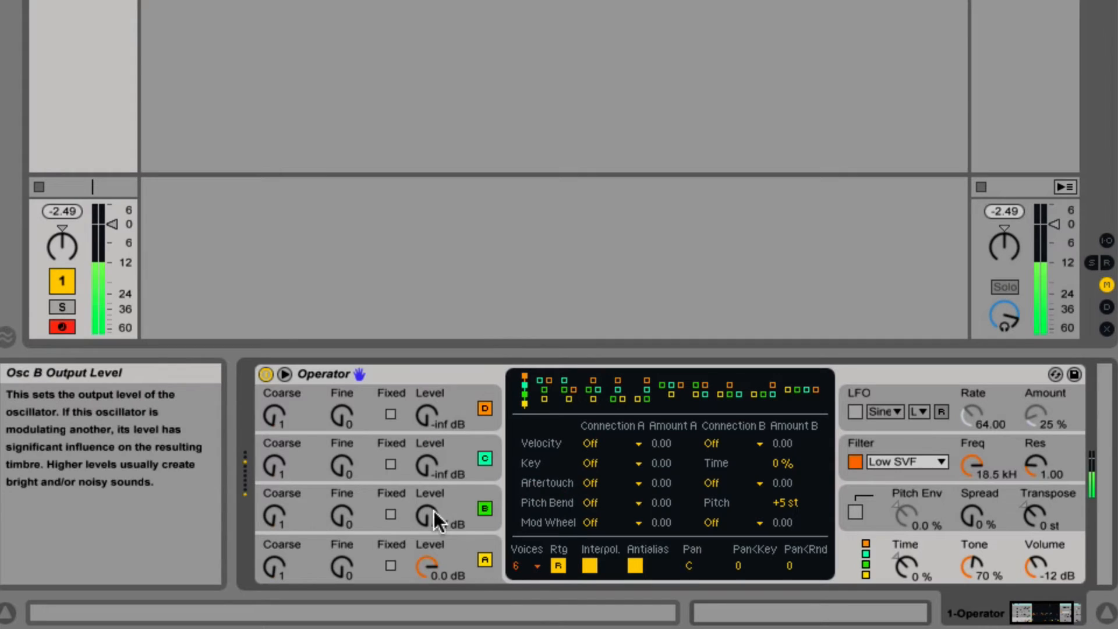
# Set the output levels of oscillator B to -3.5 dB and oscillator C to -21 dB
pyautogui.moveTo(435, 512)
pyautogui.mouseDown()
pyautogui.moveTo(435, 477)
pyautogui.moveTo(434, 496)
pyautogui.mouseUp()
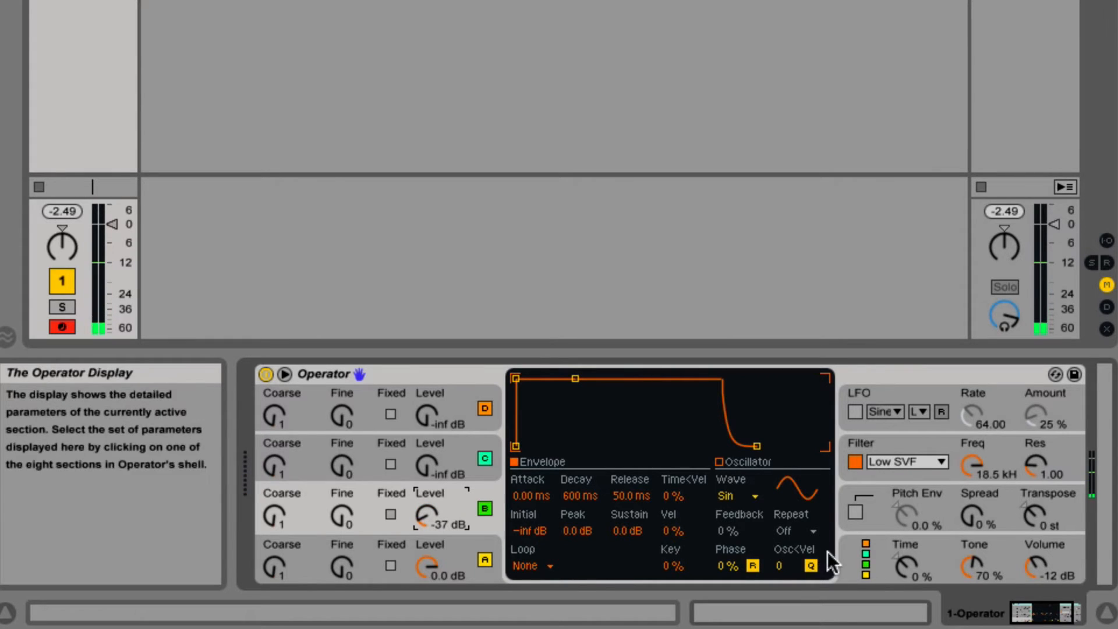
pyautogui.click(853, 556)
pyautogui.moveTo(432, 473); pyautogui.dragTo(433, 461)
pyautogui.moveTo(418, 518)
pyautogui.mouseDown()
pyautogui.moveTo(418, 483)
pyautogui.moveTo(417, 516)
pyautogui.mouseUp()
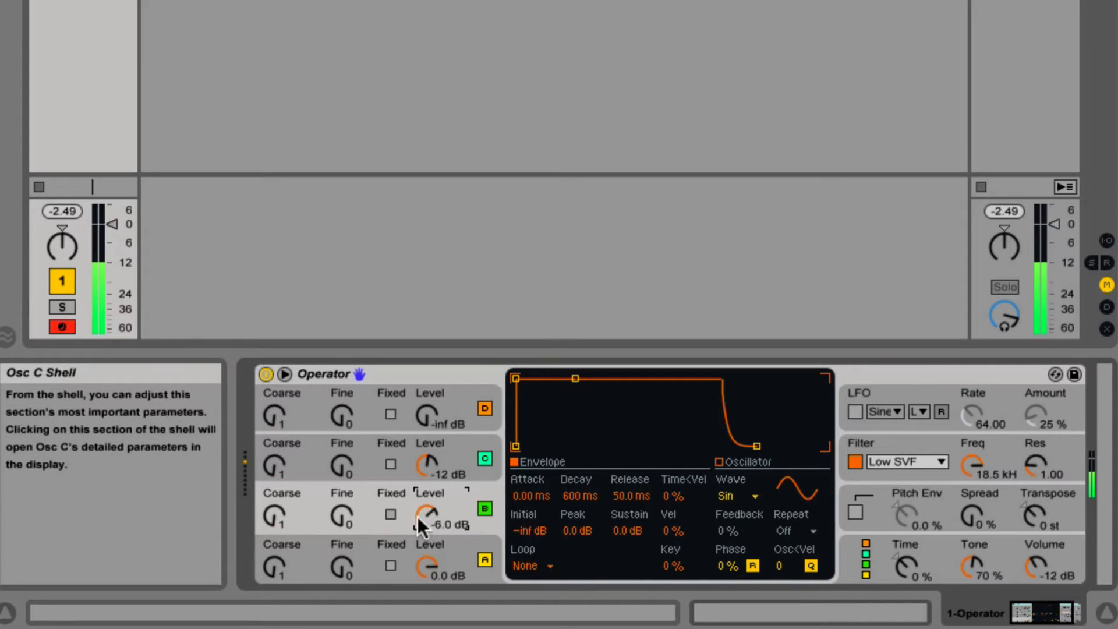
pyautogui.moveTo(427, 466); pyautogui.dragTo(427, 513)
# Select the algorithm with all four oscillators side by side and turn off oscillator C
pyautogui.click(855, 557)
pyautogui.click(810, 390)
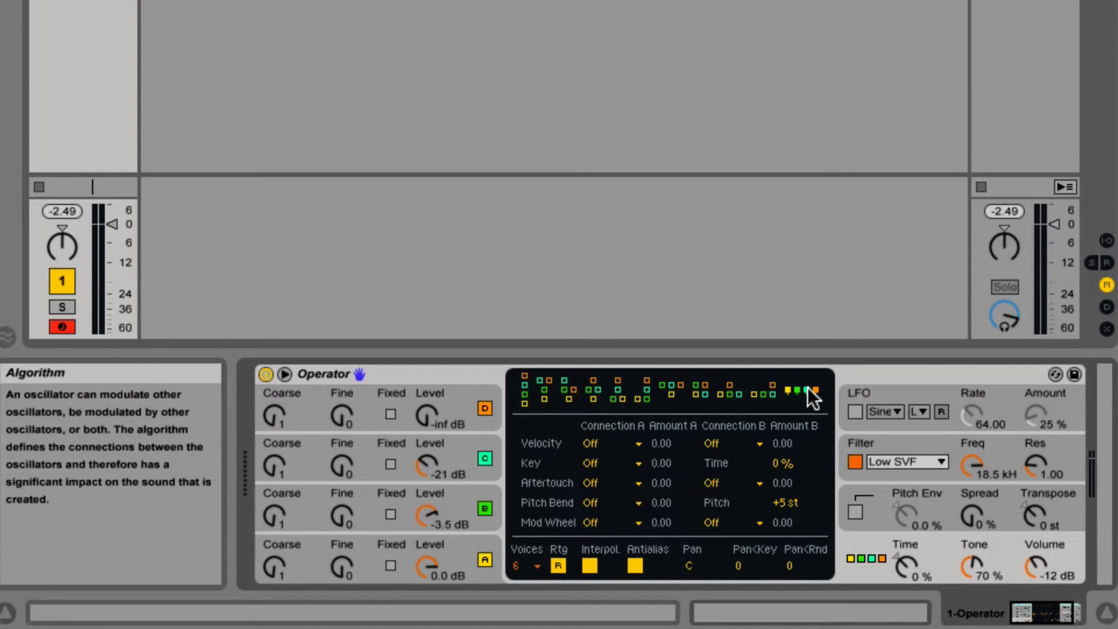
pyautogui.click(484, 458)
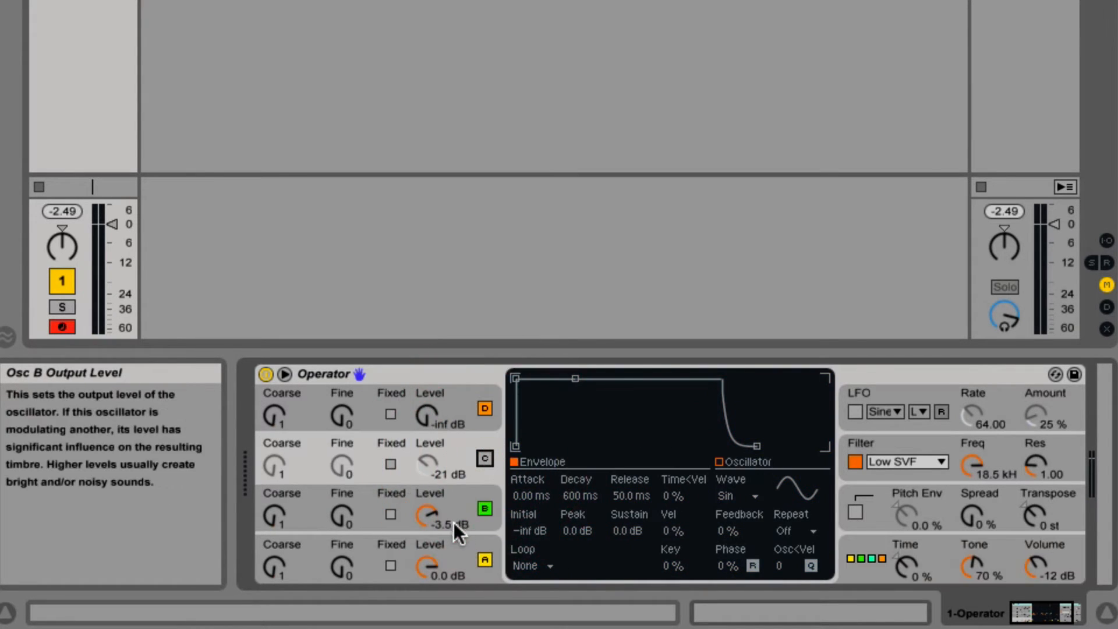
# Set oscillator B's coarse frequency to 2 and its output level to -5.6 dB
pyautogui.click(431, 519)
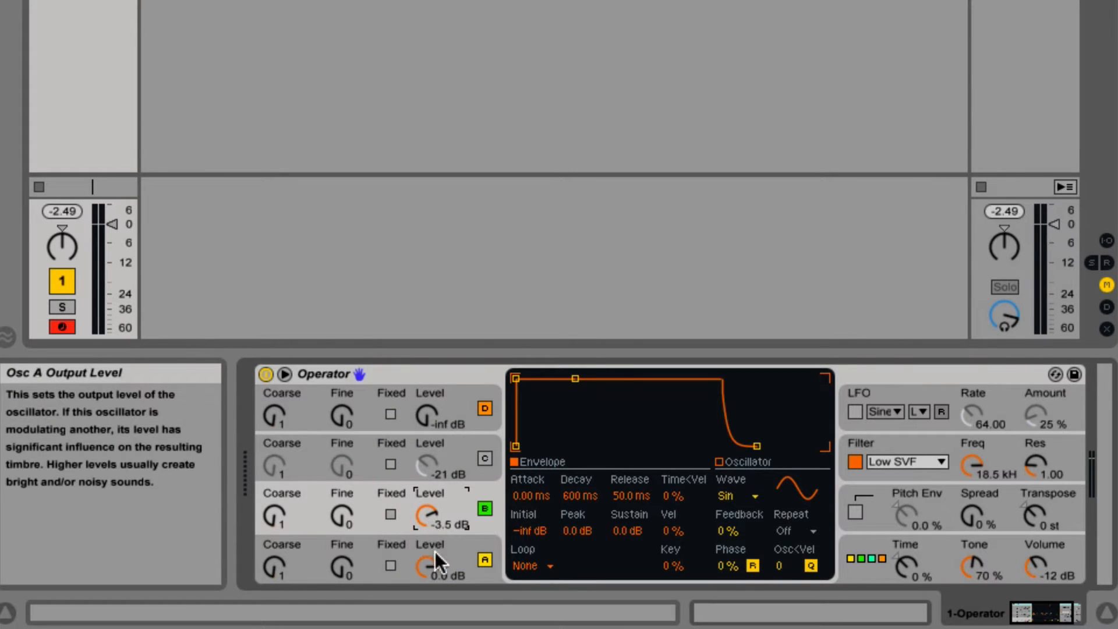
pyautogui.moveTo(428, 515)
pyautogui.mouseDown()
pyautogui.moveTo(429, 576)
pyautogui.moveTo(429, 519)
pyautogui.mouseUp()
pyautogui.click(728, 496)
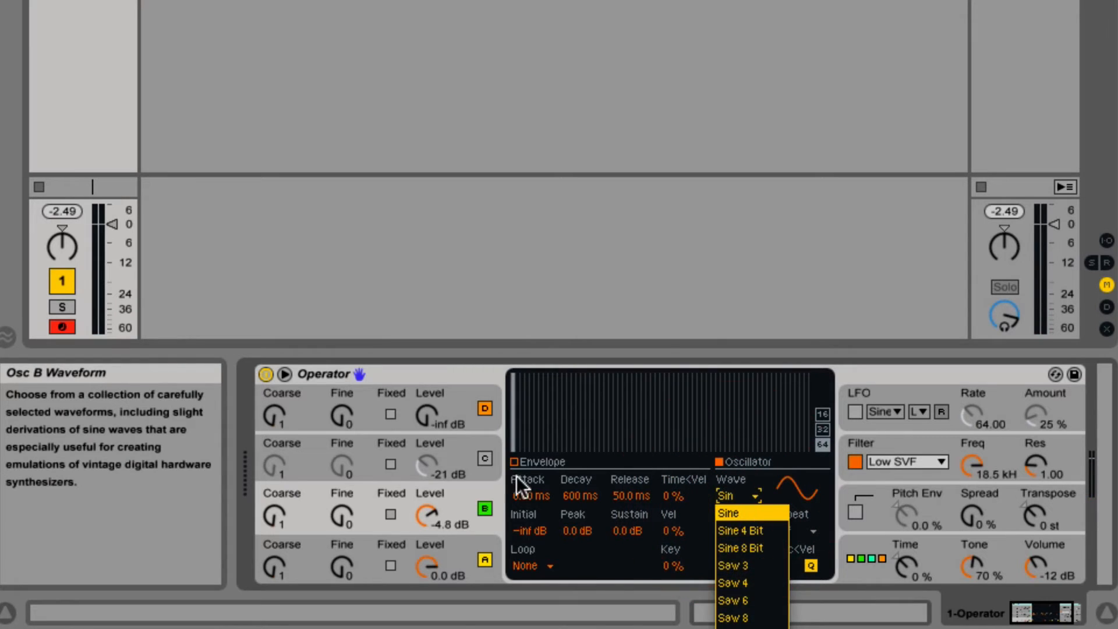
pyautogui.click(473, 509)
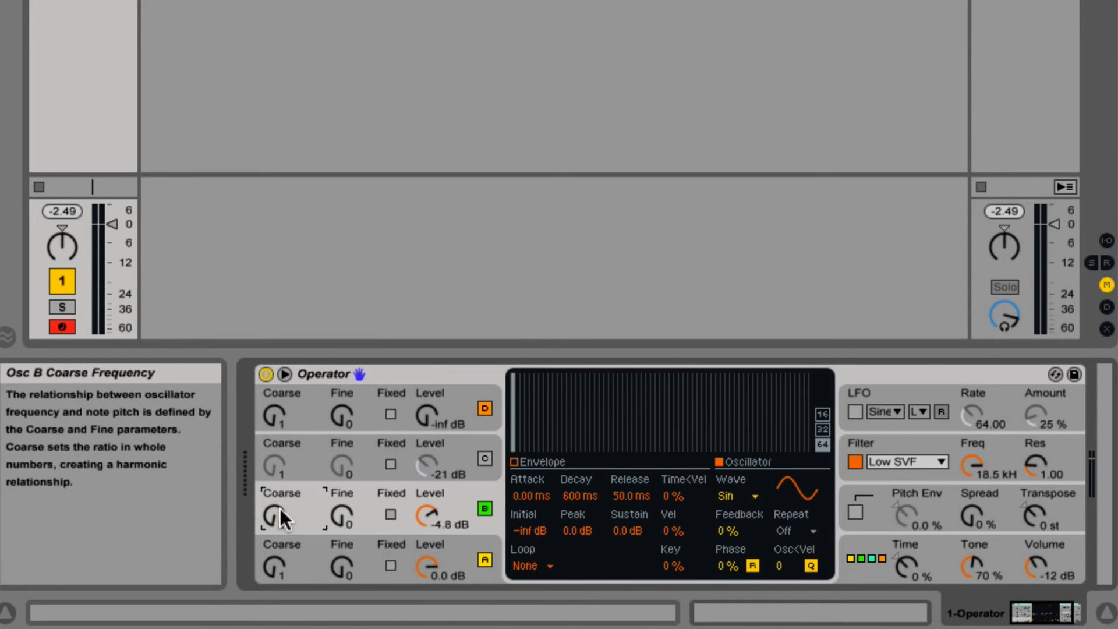
pyautogui.moveTo(429, 515)
pyautogui.mouseDown()
pyautogui.moveTo(429, 565)
pyautogui.moveTo(435, 520)
pyautogui.mouseUp()
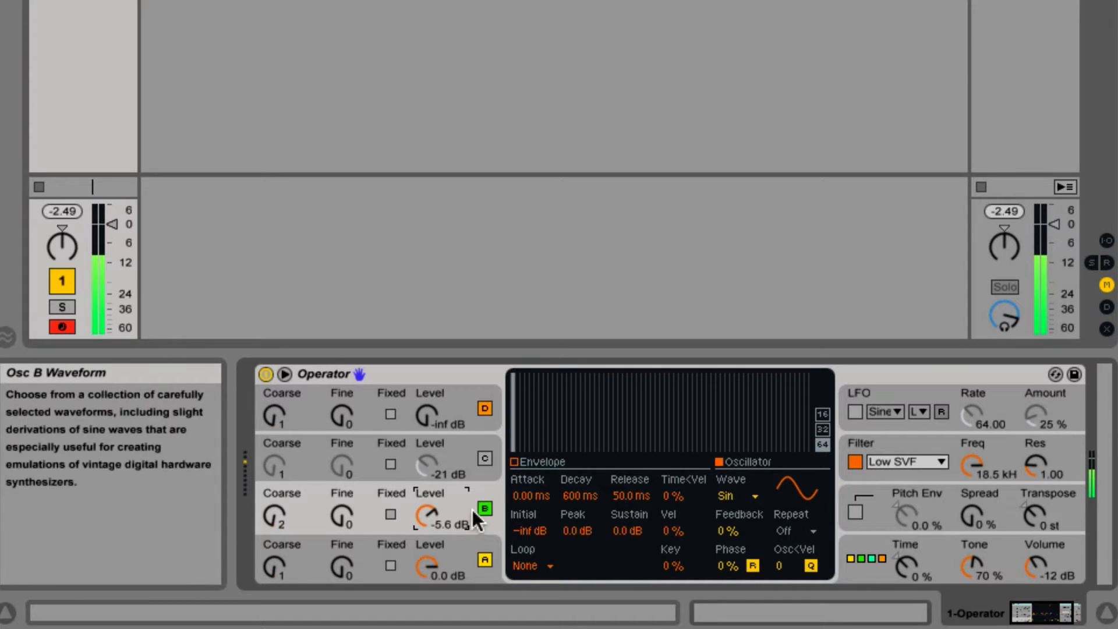
# Change oscillator B's waveform to SwD and lower its output level to -11 dB
pyautogui.click(757, 493)
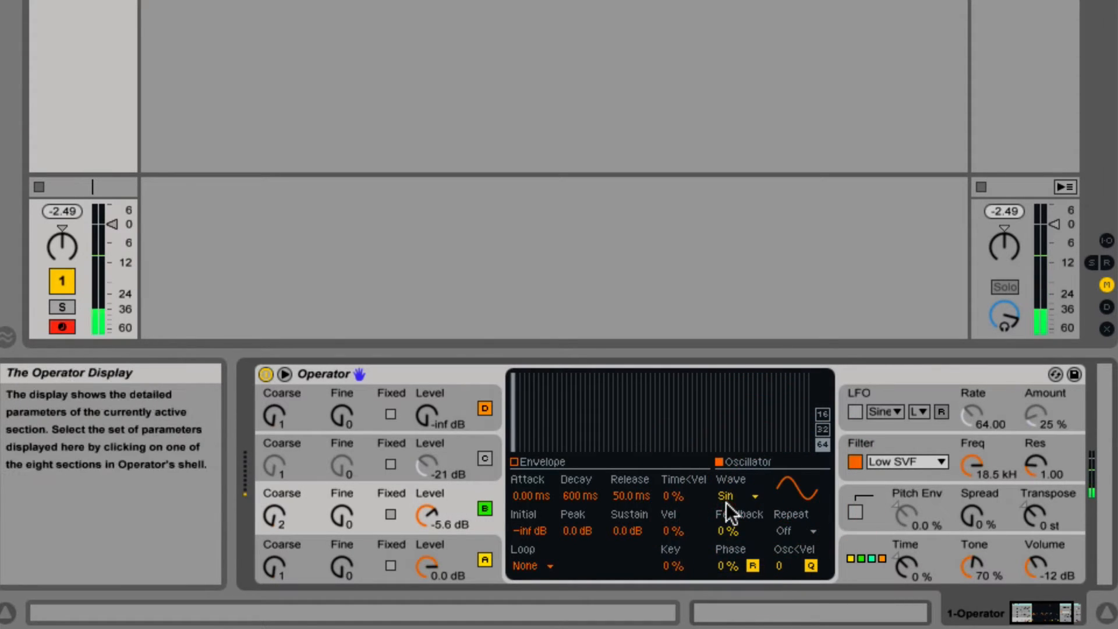
pyautogui.click(728, 498)
pyautogui.click(735, 628)
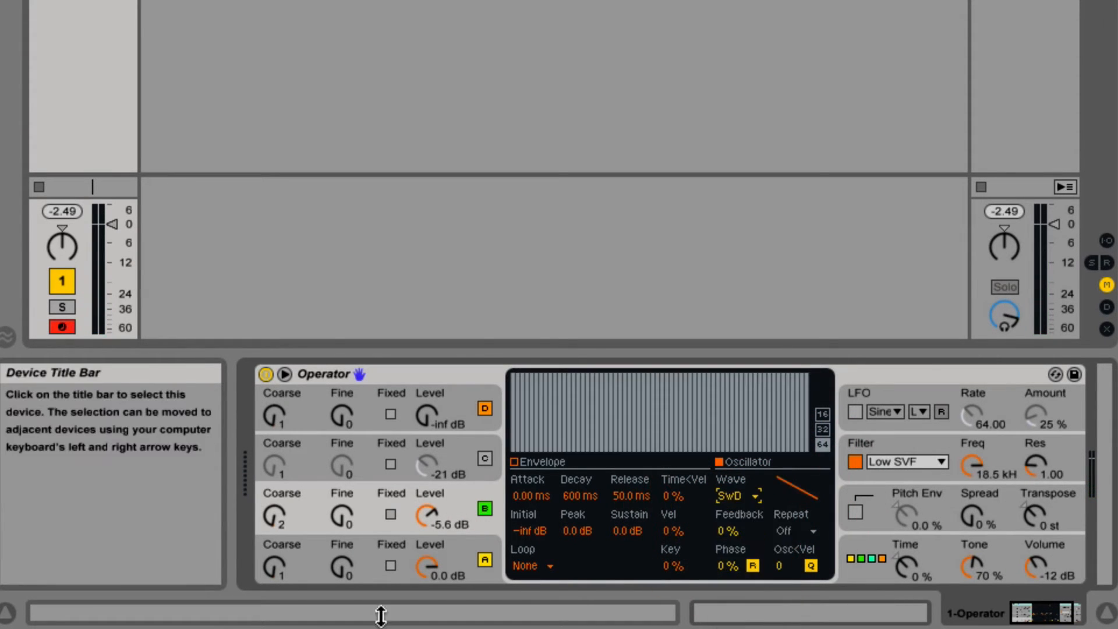
pyautogui.moveTo(420, 515)
pyautogui.mouseDown()
pyautogui.moveTo(420, 577)
pyautogui.moveTo(421, 534)
pyautogui.mouseUp()
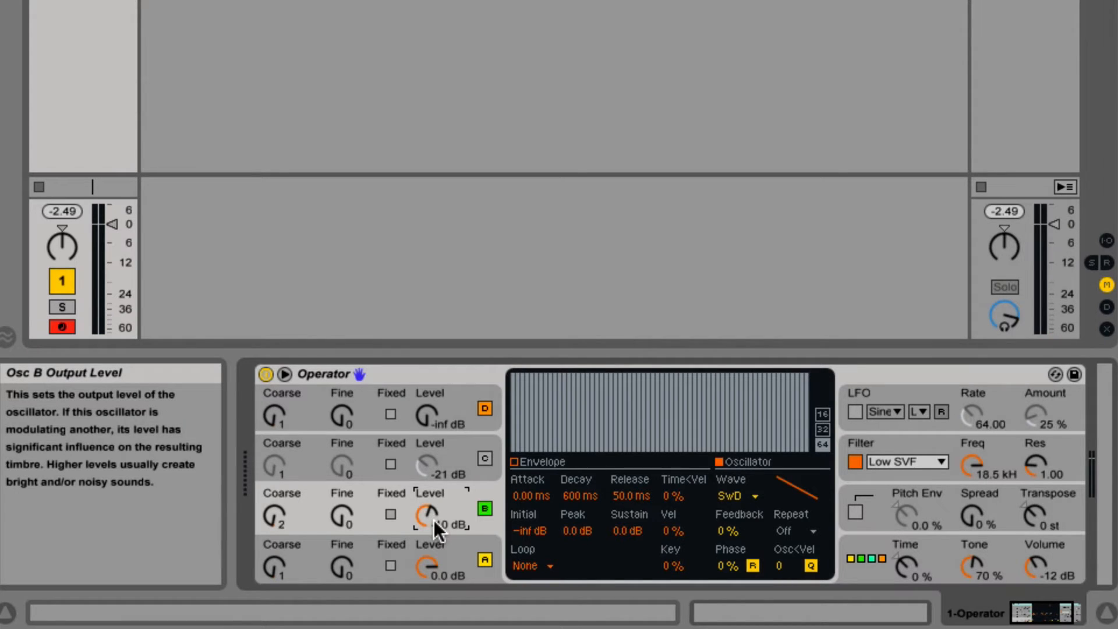
pyautogui.click(457, 550)
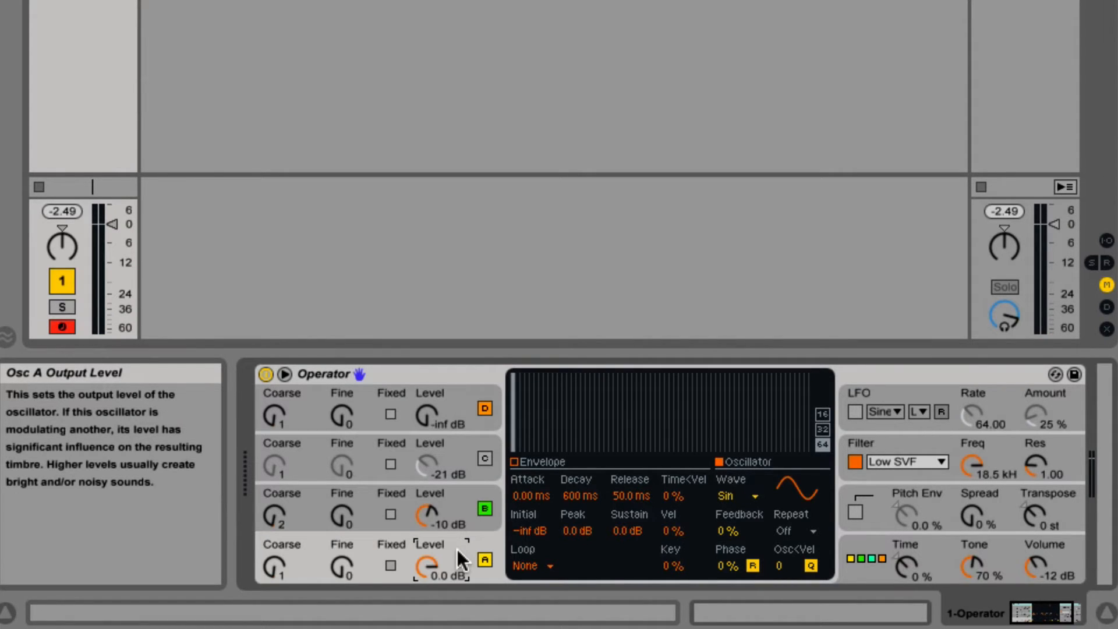
pyautogui.moveTo(428, 515); pyautogui.dragTo(428, 518)
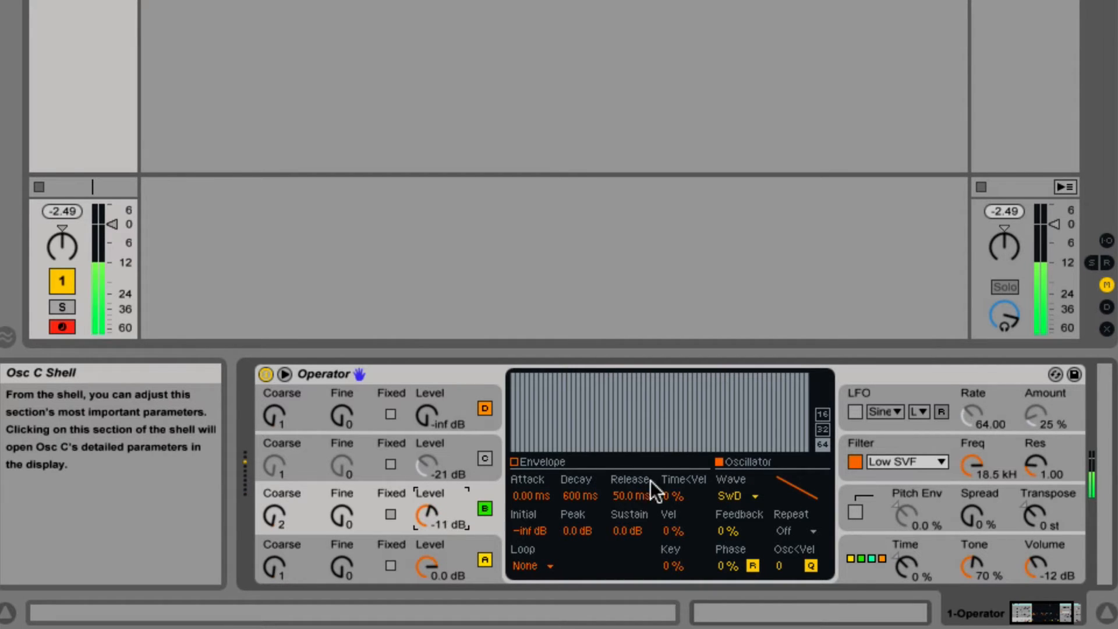
# Turn on oscillator C at a level of -8.9 dB and change its waveform to SwD
pyautogui.click(485, 458)
pyautogui.moveTo(428, 466); pyautogui.dragTo(428, 449)
pyautogui.click(725, 496)
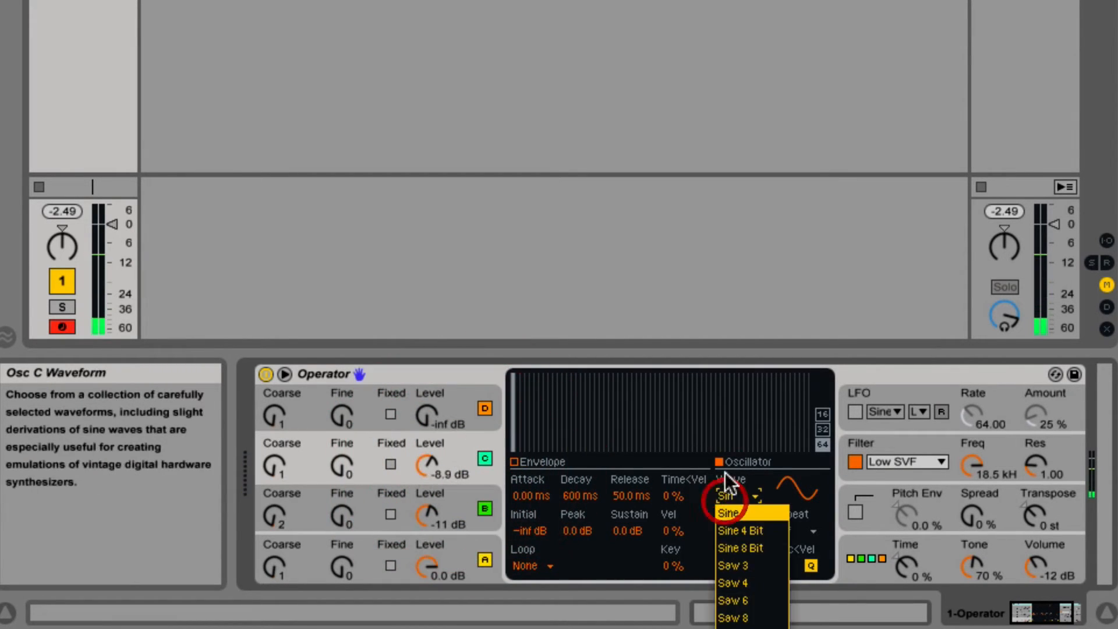
pyautogui.click(734, 628)
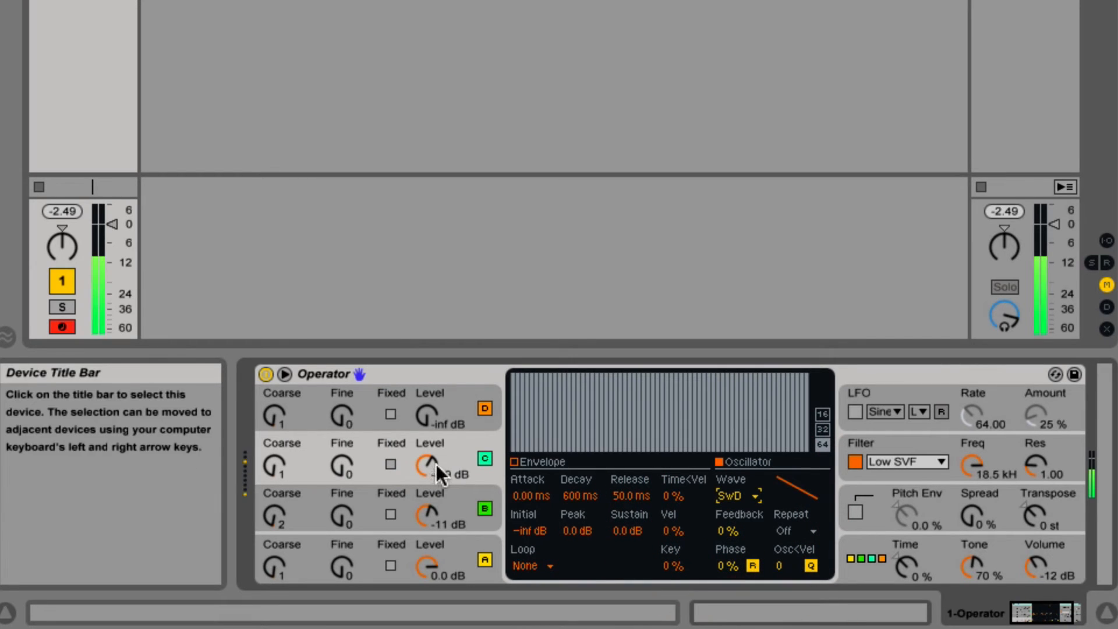
# Rebalance the output levels to -42 dB for oscillator B and -9.5 dB for oscillator C
pyautogui.moveTo(435, 464); pyautogui.dragTo(436, 454)
pyautogui.moveTo(429, 518); pyautogui.dragTo(428, 530)
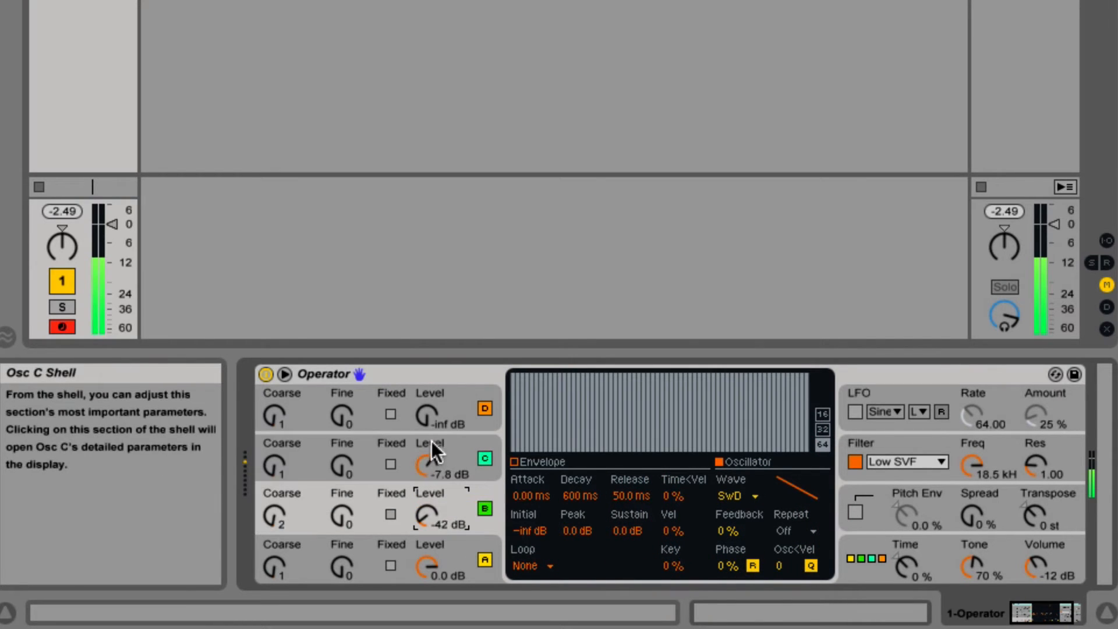
pyautogui.moveTo(431, 463); pyautogui.dragTo(431, 469)
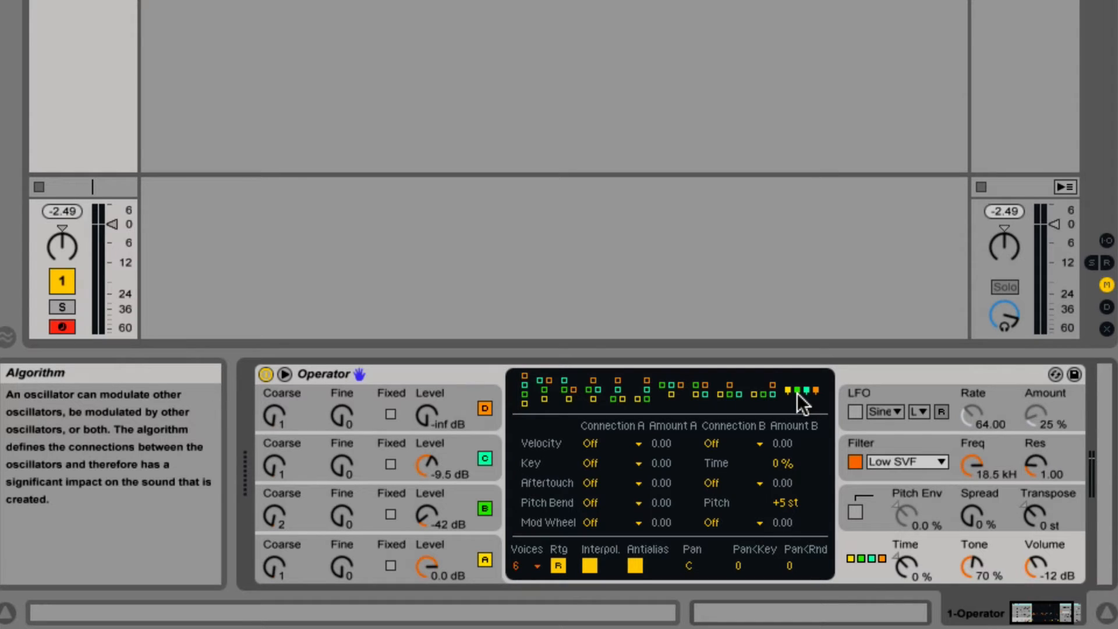
# Try several oscillator algorithms, ending on the diamond layout with D above B and C, and A below them
pyautogui.click(757, 398)
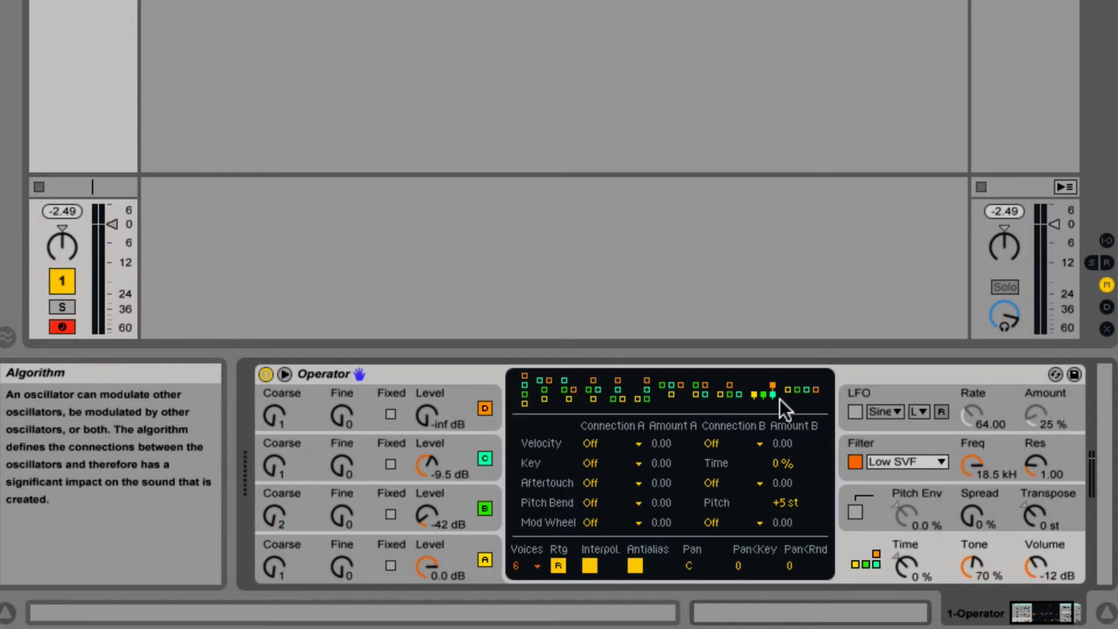
pyautogui.click(734, 400)
pyautogui.click(704, 394)
pyautogui.click(685, 395)
pyautogui.click(645, 397)
pyautogui.click(610, 401)
# Try the SwD, Sw64, Sw32, Sw16 and Sw4 waveforms on oscillator A, ending on Sw3
pyautogui.click(463, 554)
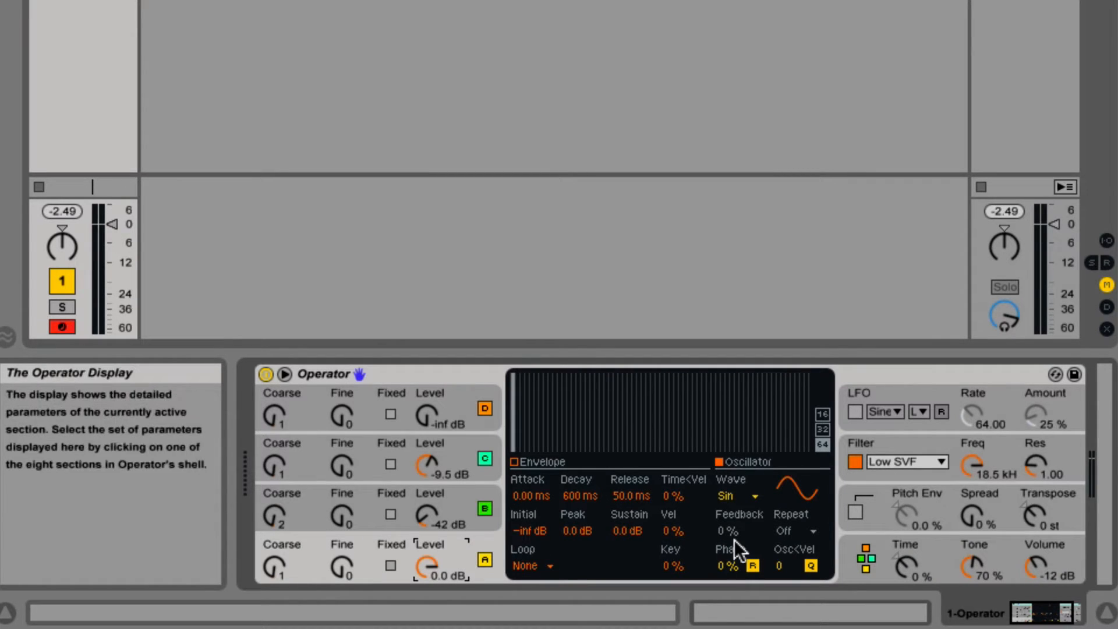
pyautogui.click(733, 499)
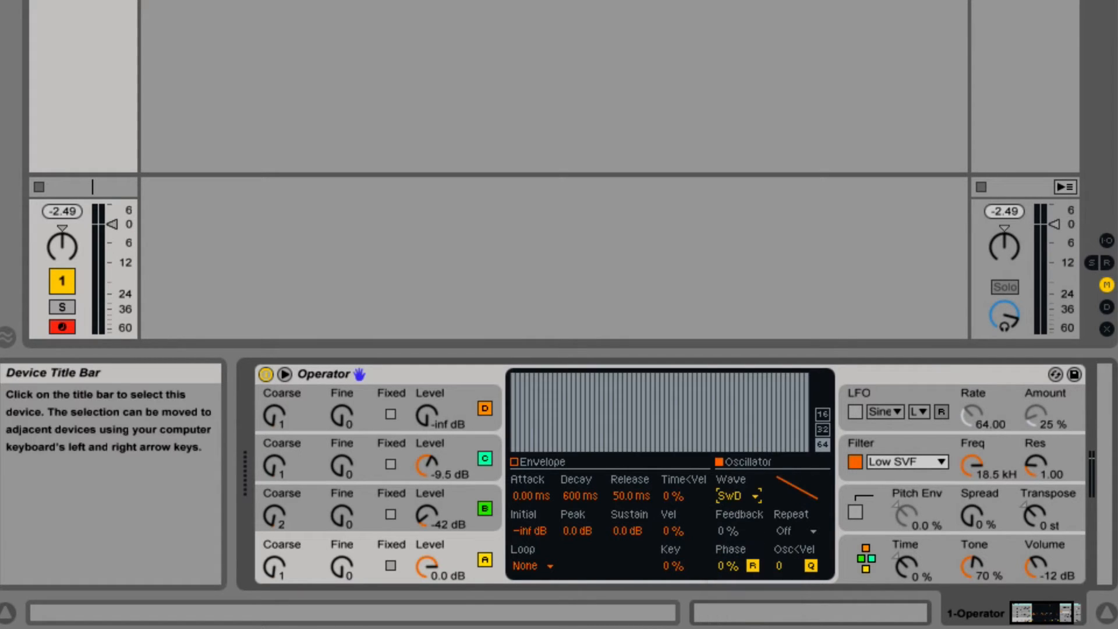
pyautogui.click(737, 494)
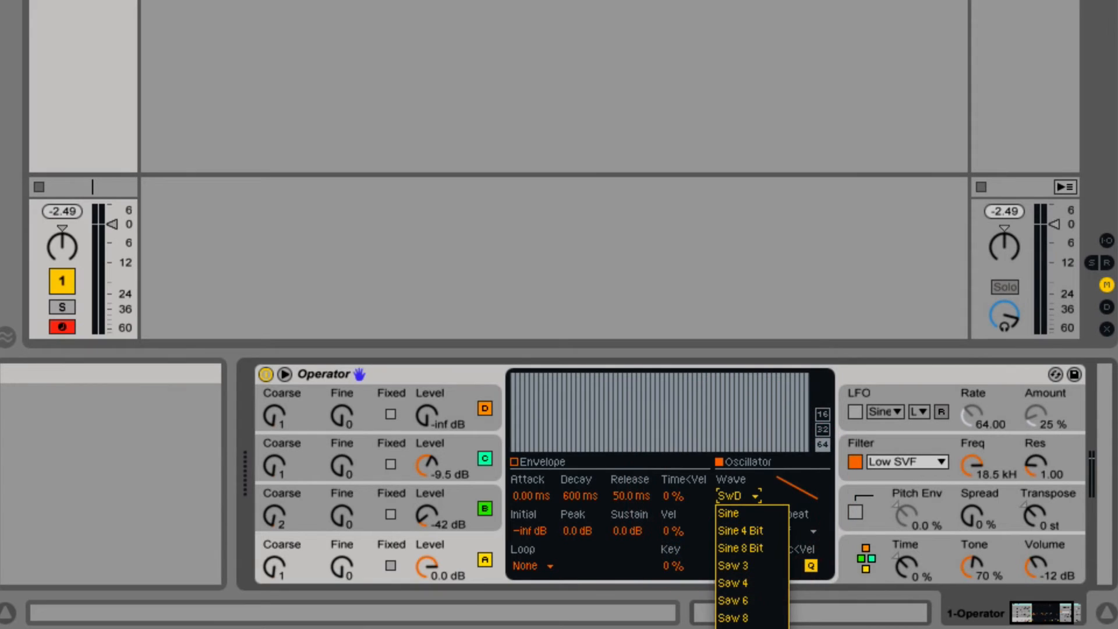
pyautogui.click(764, 593)
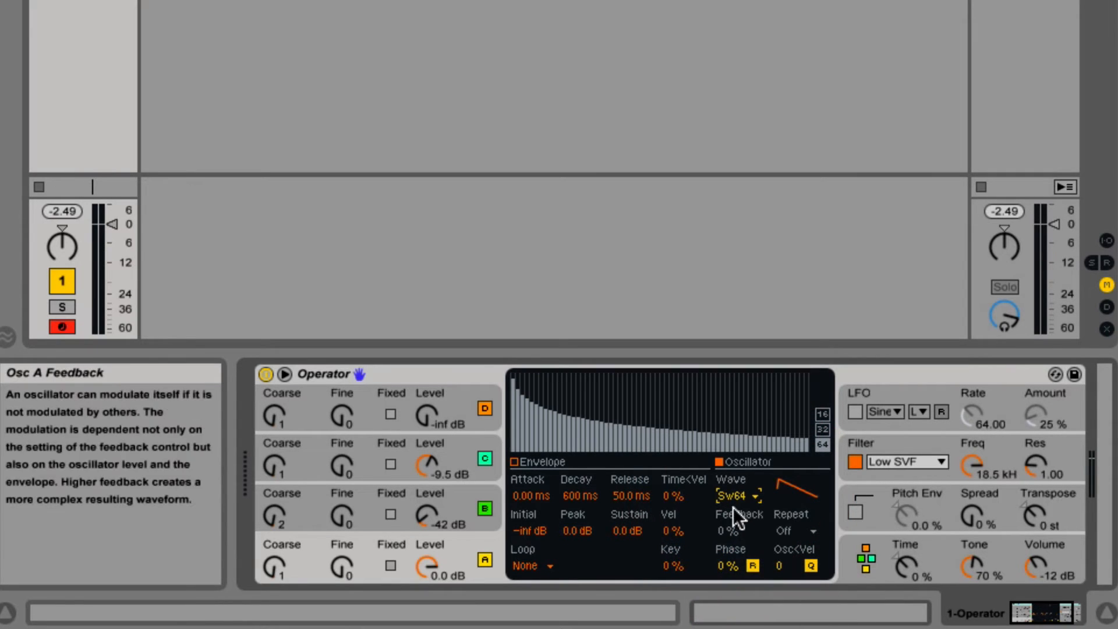
pyautogui.click(737, 495)
pyautogui.click(742, 612)
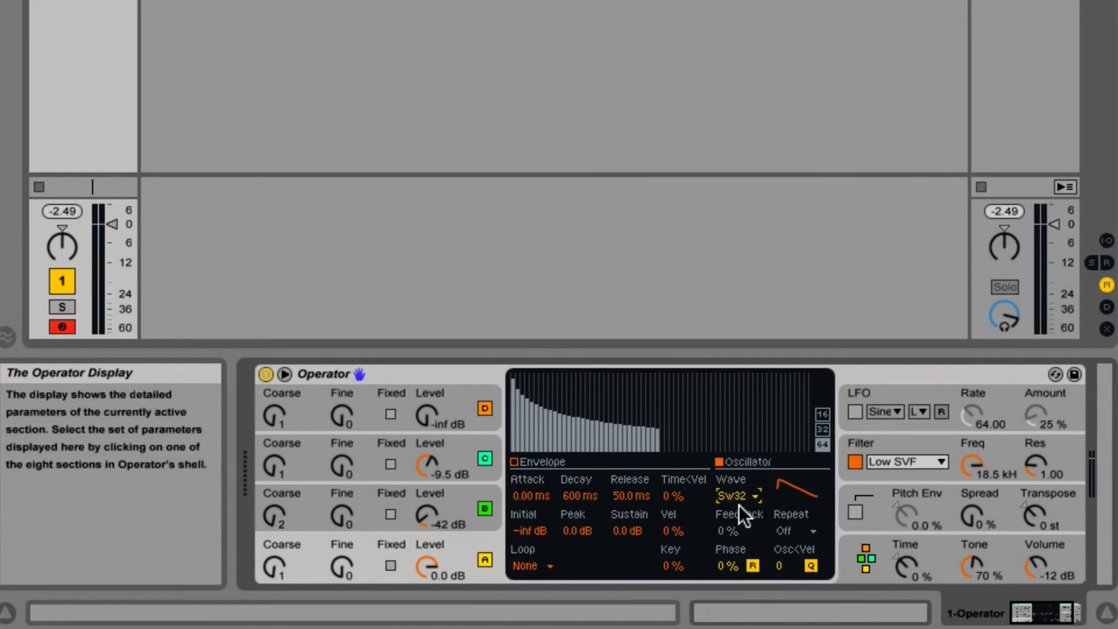
pyautogui.click(739, 498)
pyautogui.click(740, 616)
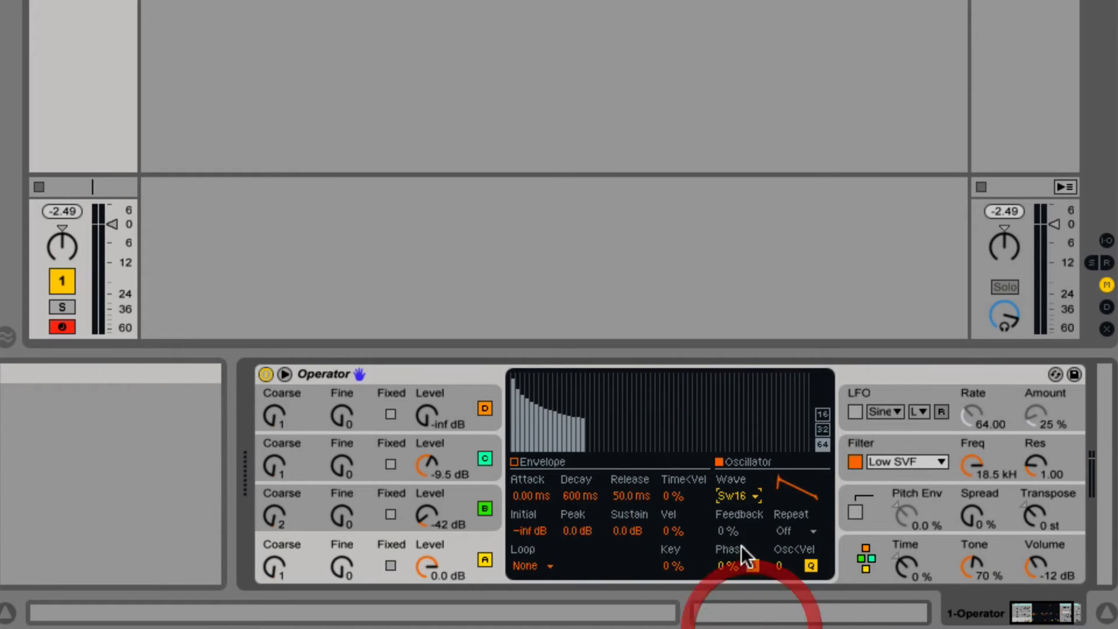
pyautogui.click(737, 495)
pyautogui.click(759, 580)
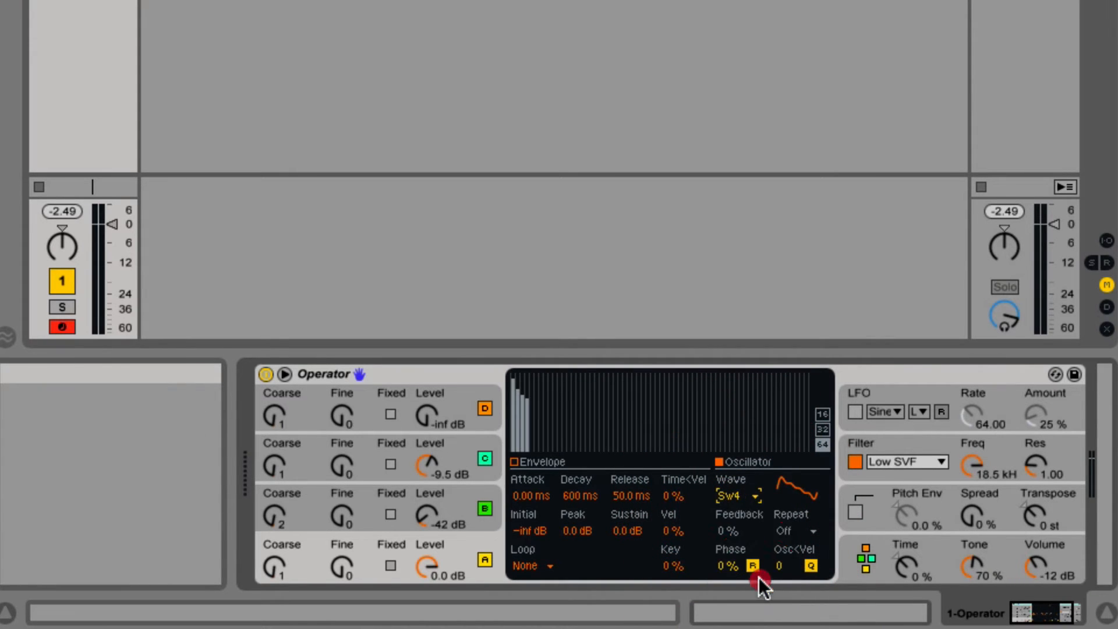
pyautogui.click(743, 498)
pyautogui.click(747, 567)
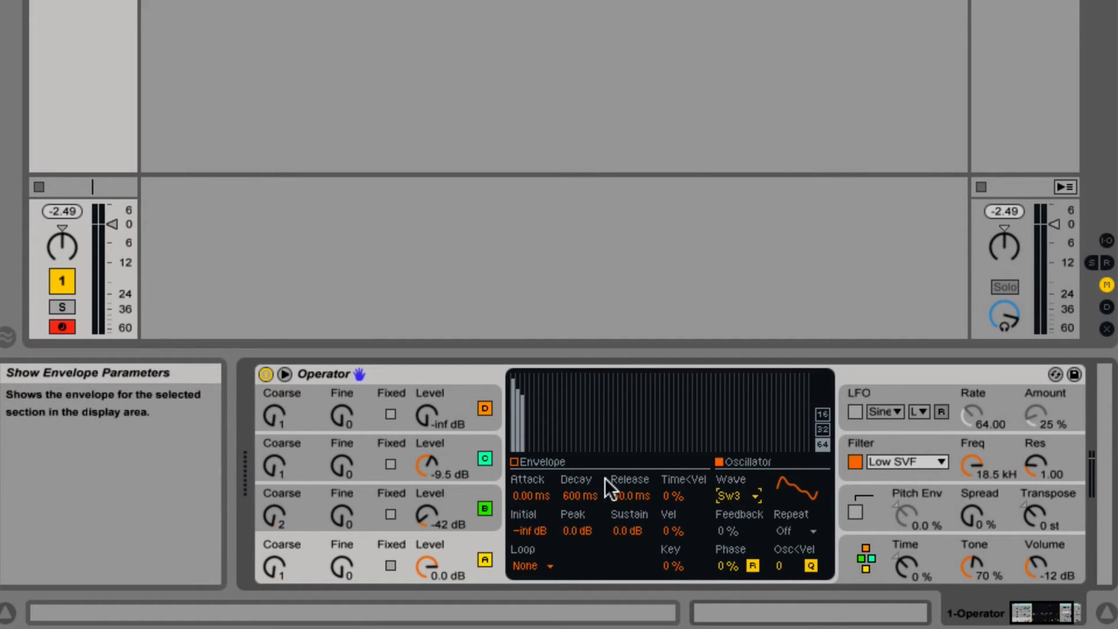
# Draw a falling curve across oscillator A's partials, and redraw them all at full level up to the highest partial
pyautogui.moveTo(514, 380)
pyautogui.mouseDown()
pyautogui.moveTo(569, 435)
pyautogui.moveTo(782, 451)
pyautogui.mouseUp()
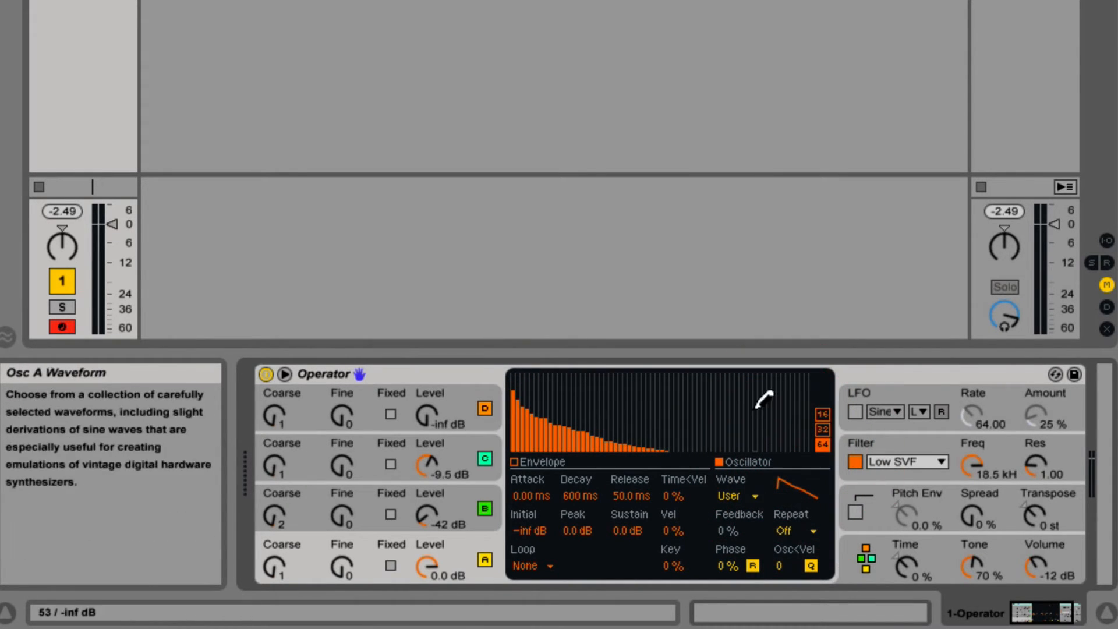
pyautogui.click(806, 370)
pyautogui.moveTo(805, 369)
pyautogui.mouseDown()
pyautogui.moveTo(816, 365)
pyautogui.moveTo(806, 408)
pyautogui.moveTo(648, 452)
pyautogui.moveTo(561, 380)
pyautogui.moveTo(497, 353)
pyautogui.moveTo(737, 397)
pyautogui.moveTo(758, 337)
pyautogui.moveTo(504, 332)
pyautogui.moveTo(832, 322)
pyautogui.moveTo(794, 350)
pyautogui.moveTo(784, 379)
pyautogui.moveTo(749, 379)
pyautogui.moveTo(752, 368)
pyautogui.mouseUp()
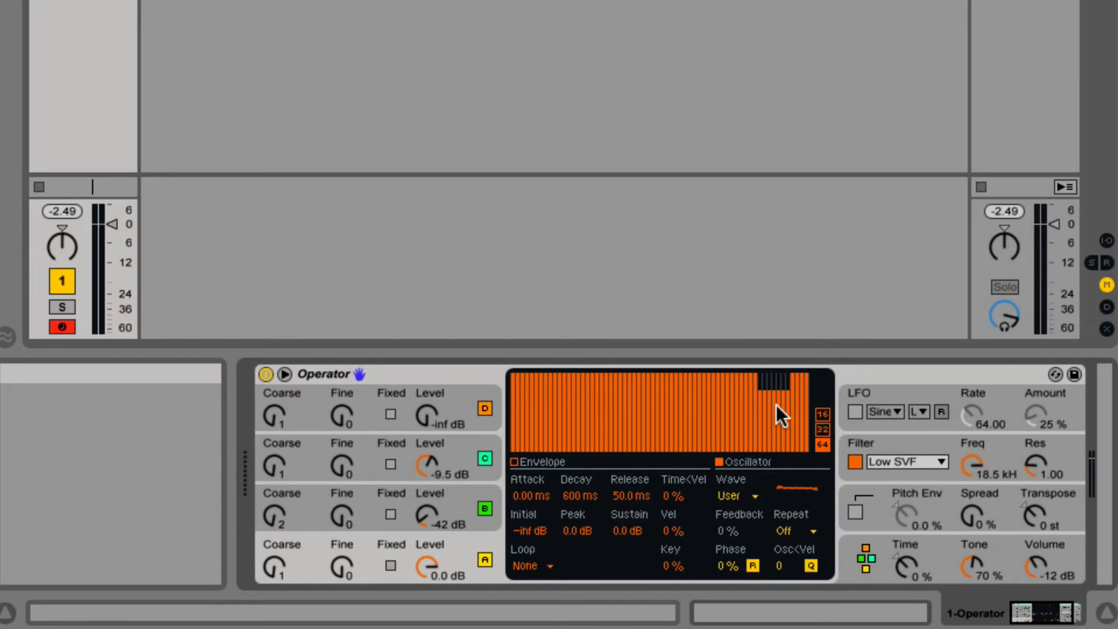
# Pull down scattered upper and middle partials in oscillator A's waveform and look at the partial editing options
pyautogui.moveTo(777, 405)
pyautogui.mouseDown()
pyautogui.moveTo(787, 432)
pyautogui.moveTo(796, 394)
pyautogui.moveTo(763, 425)
pyautogui.mouseUp()
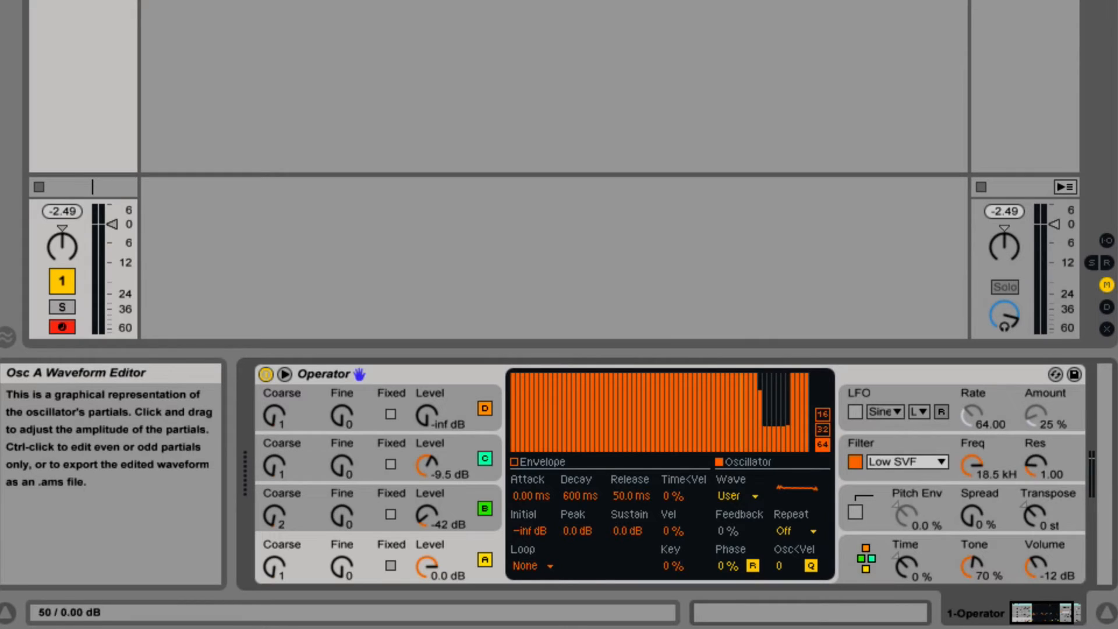
pyautogui.moveTo(742, 374); pyautogui.dragTo(708, 425)
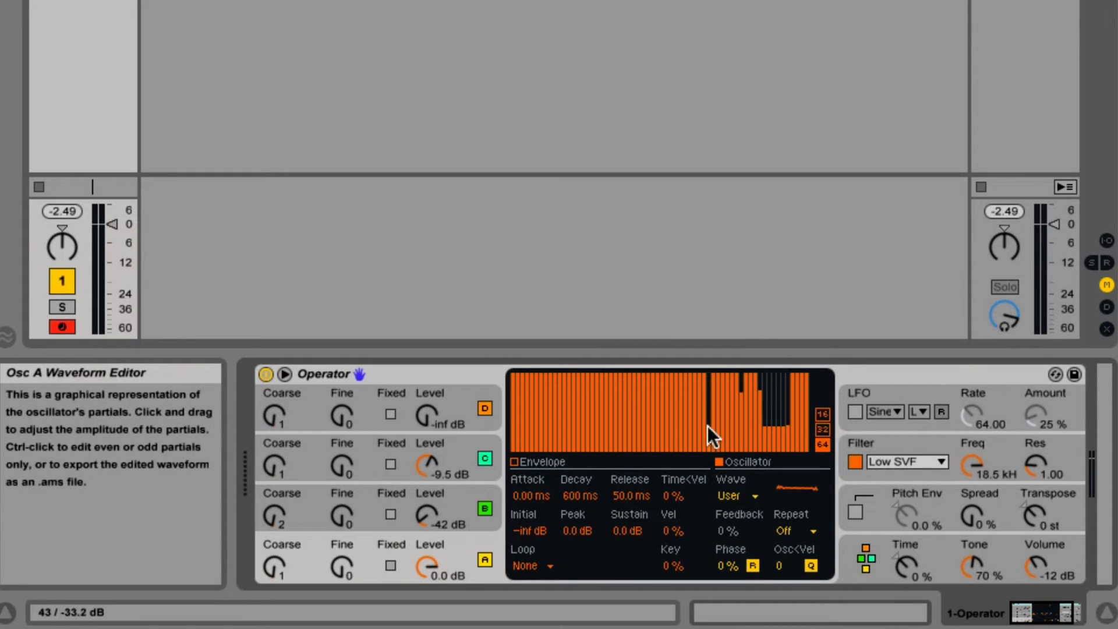
pyautogui.moveTo(686, 374)
pyautogui.mouseDown()
pyautogui.moveTo(685, 428)
pyautogui.moveTo(653, 424)
pyautogui.mouseUp()
pyautogui.moveTo(625, 374)
pyautogui.mouseDown()
pyautogui.moveTo(607, 442)
pyautogui.moveTo(607, 418)
pyautogui.mouseUp()
pyautogui.rightClick(608, 376)
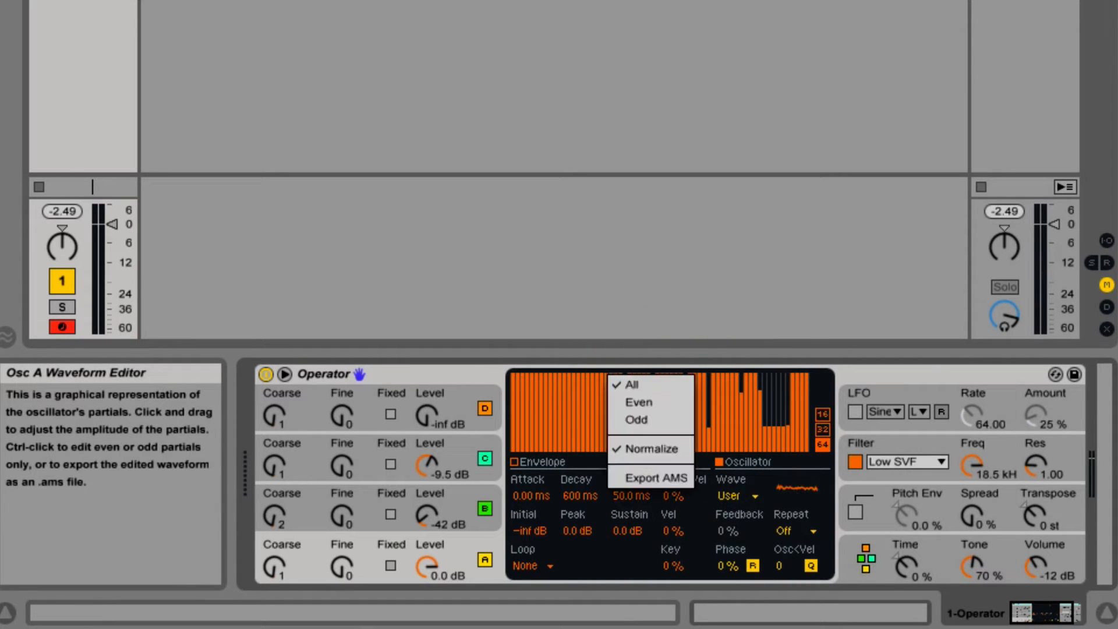
pyautogui.click(676, 511)
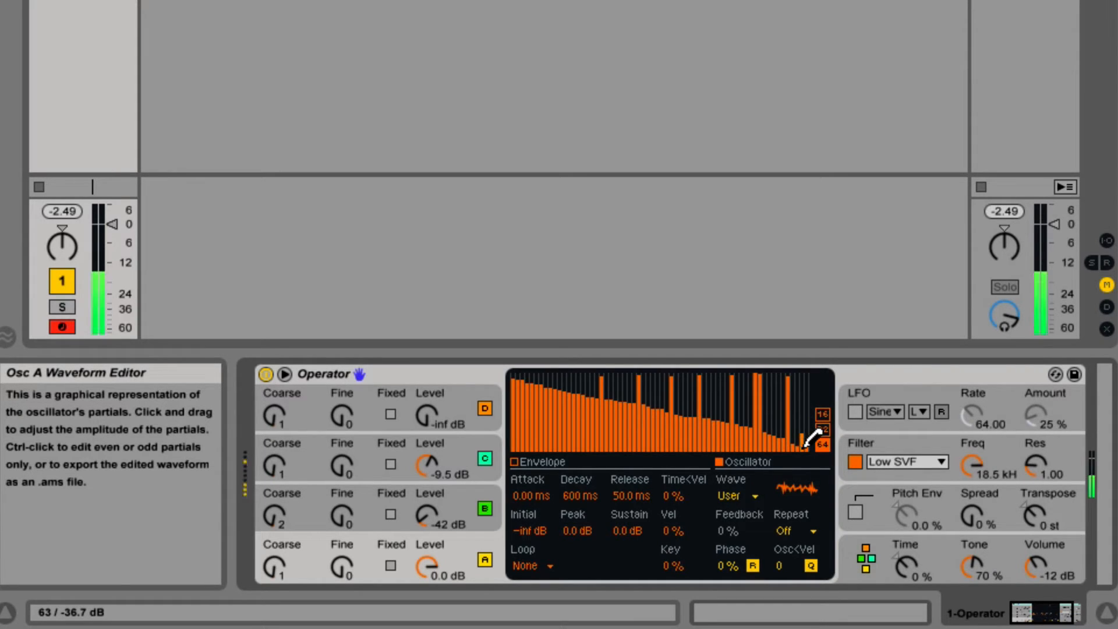
# Clear oscillator A's partials between the first and the last, and fill only the odd partials to full level
pyautogui.moveTo(808, 438)
pyautogui.mouseDown()
pyautogui.moveTo(722, 472)
pyautogui.moveTo(564, 495)
pyautogui.moveTo(579, 452)
pyautogui.moveTo(524, 466)
pyautogui.moveTo(531, 373)
pyautogui.moveTo(547, 387)
pyautogui.moveTo(809, 432)
pyautogui.moveTo(813, 446)
pyautogui.moveTo(805, 471)
pyautogui.moveTo(522, 513)
pyautogui.mouseUp()
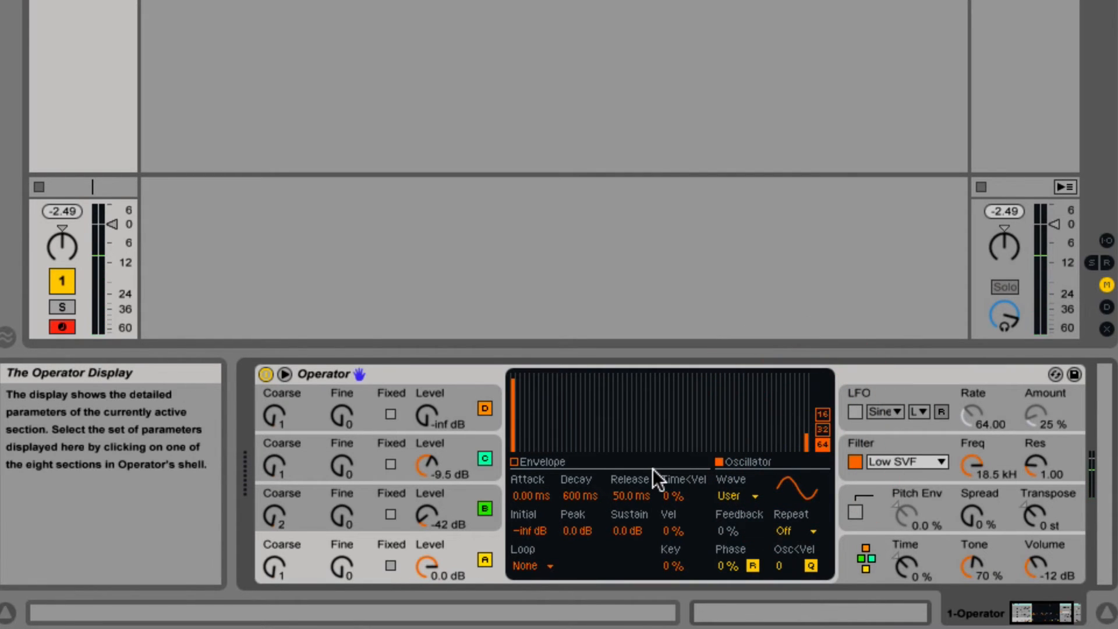
pyautogui.rightClick(664, 415)
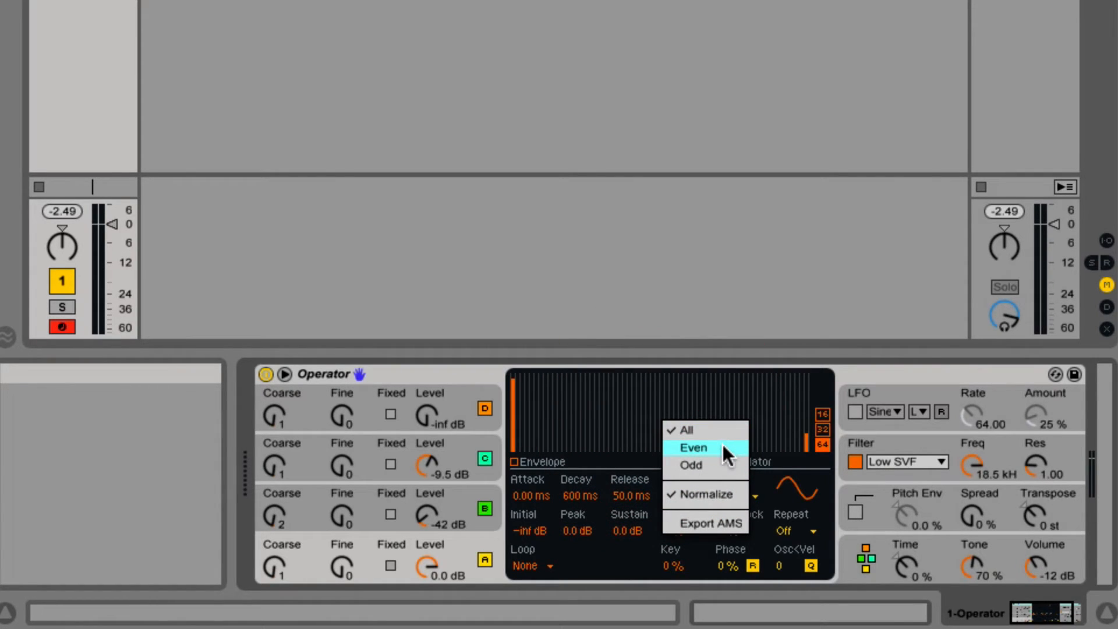
pyautogui.click(700, 467)
pyautogui.click(513, 371)
pyautogui.moveTo(515, 365); pyautogui.dragTo(856, 354)
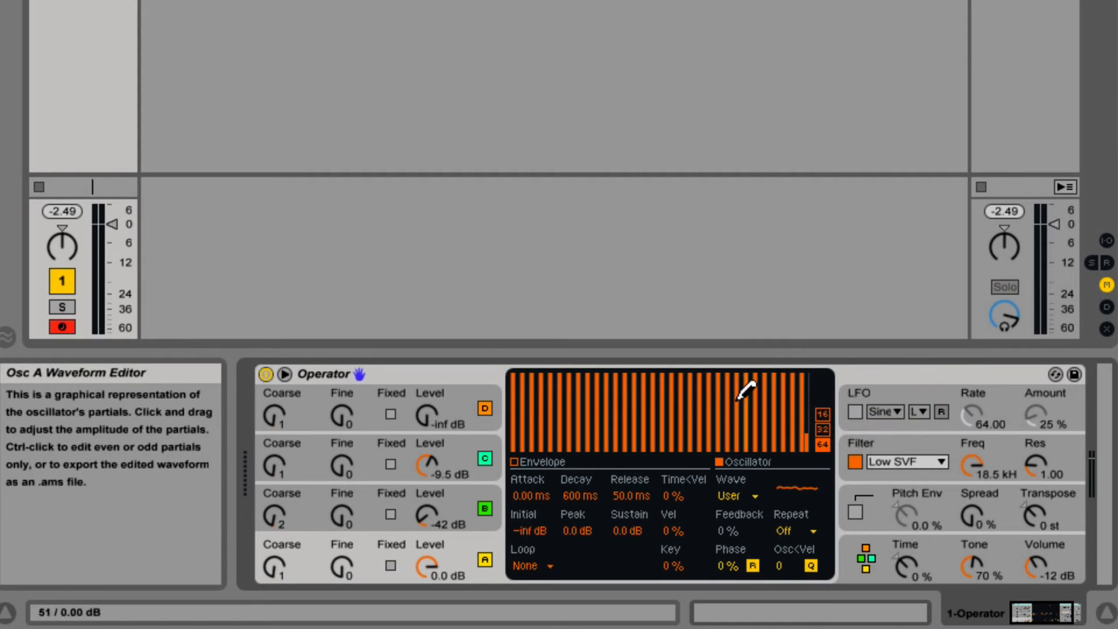
# Clear all of oscillator A's partials and fill only the even ones to full level
pyautogui.rightClick(710, 425)
pyautogui.click(730, 428)
pyautogui.moveTo(756, 449)
pyautogui.mouseDown()
pyautogui.moveTo(466, 610)
pyautogui.moveTo(845, 626)
pyautogui.mouseUp()
pyautogui.rightClick(721, 416)
pyautogui.click(749, 445)
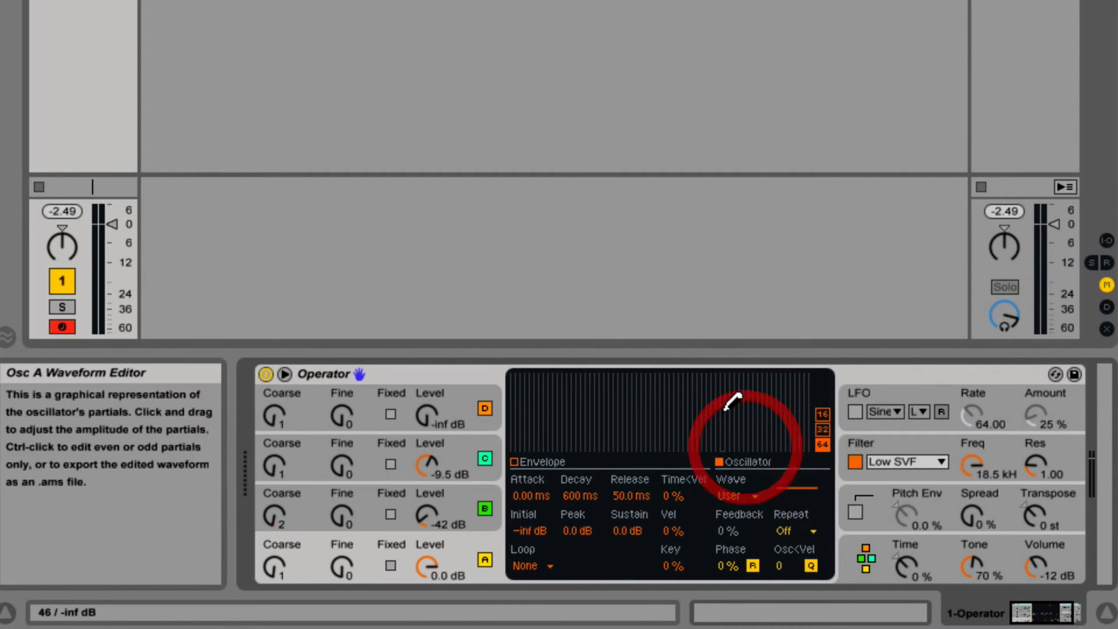
pyautogui.moveTo(731, 400)
pyautogui.mouseDown()
pyautogui.moveTo(519, 352)
pyautogui.moveTo(838, 329)
pyautogui.moveTo(456, 326)
pyautogui.moveTo(476, 334)
pyautogui.mouseUp()
# Restrict editing to the odd partials of oscillator A and draw them as a falling slope between the full even ones
pyautogui.rightClick(608, 406)
pyautogui.click(640, 449)
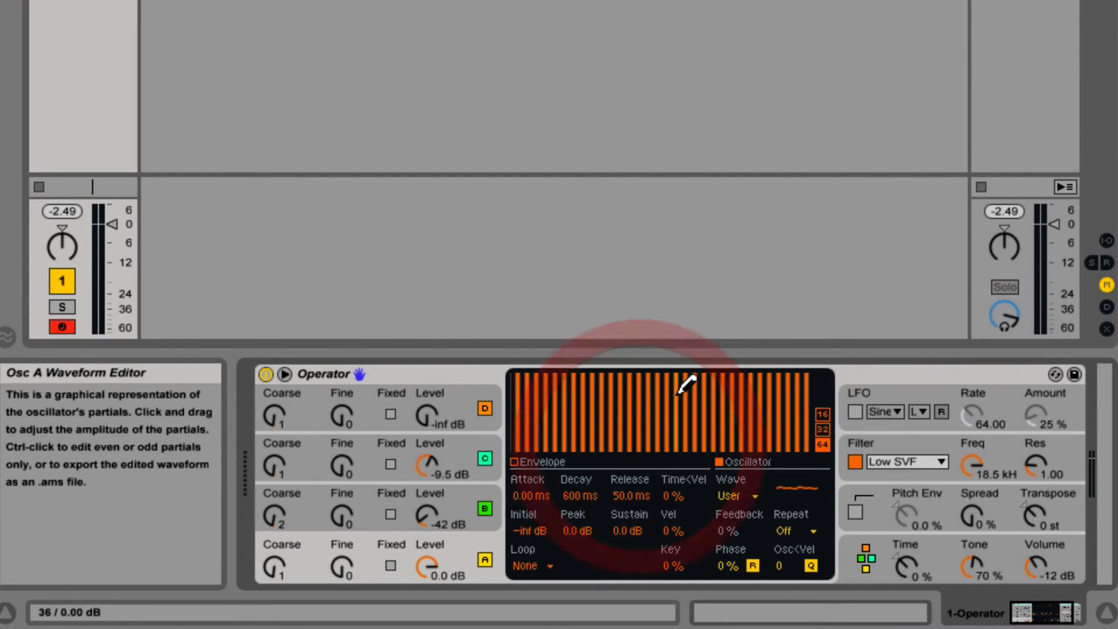
pyautogui.moveTo(652, 370)
pyautogui.mouseDown()
pyautogui.moveTo(467, 355)
pyautogui.moveTo(661, 390)
pyautogui.moveTo(789, 429)
pyautogui.moveTo(669, 444)
pyautogui.moveTo(536, 439)
pyautogui.moveTo(639, 427)
pyautogui.moveTo(623, 407)
pyautogui.moveTo(724, 428)
pyautogui.moveTo(807, 404)
pyautogui.moveTo(551, 367)
pyautogui.moveTo(804, 449)
pyautogui.moveTo(709, 442)
pyautogui.moveTo(489, 376)
pyautogui.moveTo(848, 448)
pyautogui.mouseUp()
pyautogui.rightClick(646, 414)
pyautogui.click(624, 403)
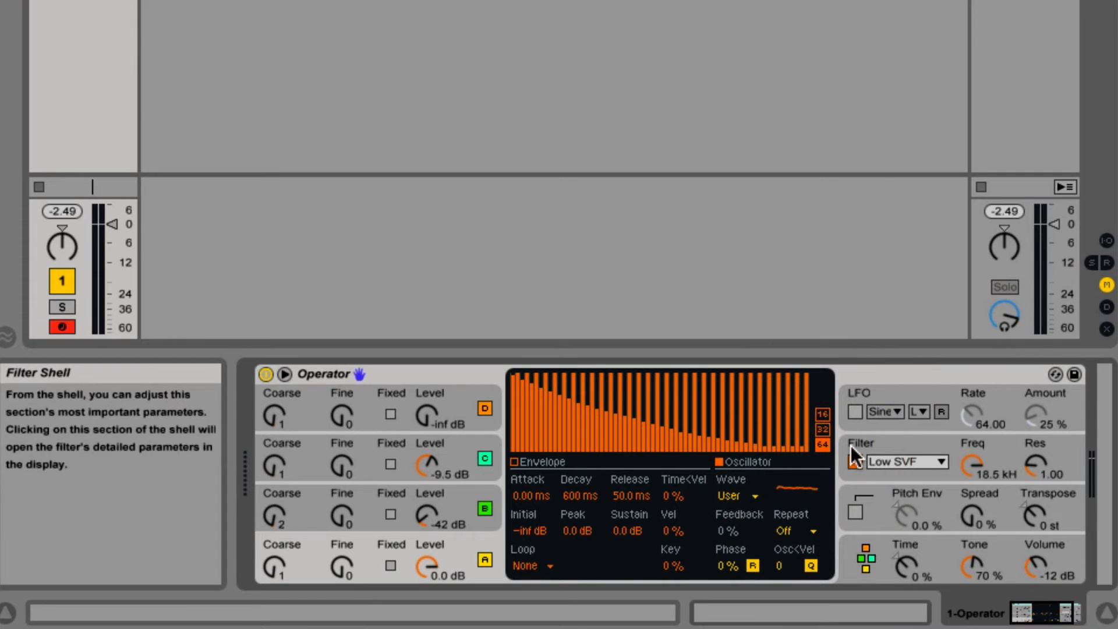
pyautogui.rightClick(690, 408)
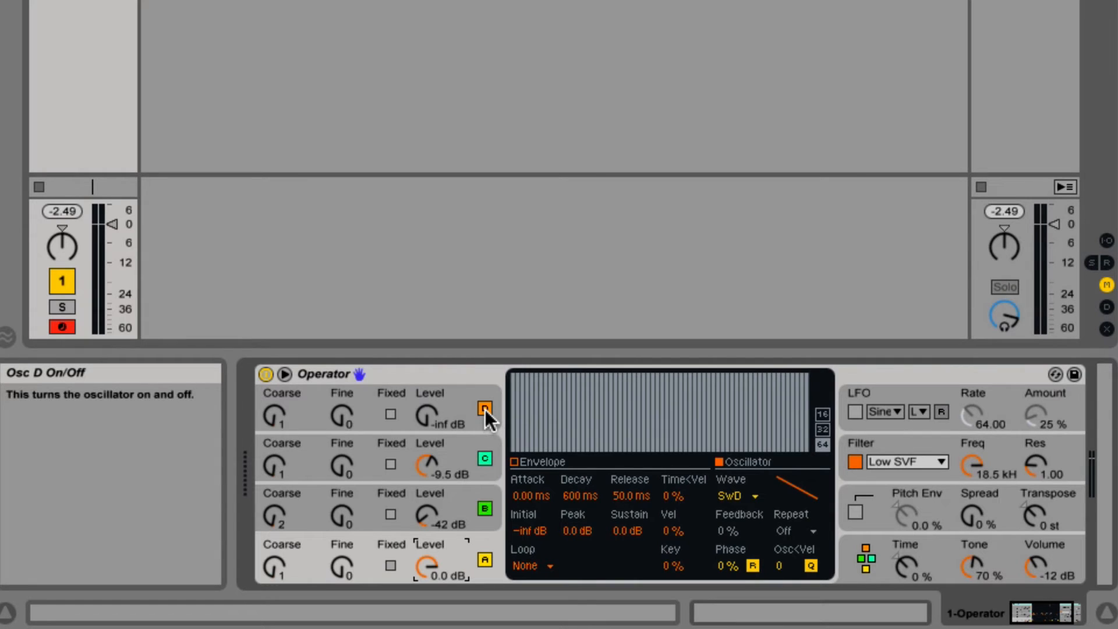
# Turn off oscillators D, C and B, and select oscillator A, leaving its waveform at SwD
pyautogui.click(484, 409)
pyautogui.click(485, 459)
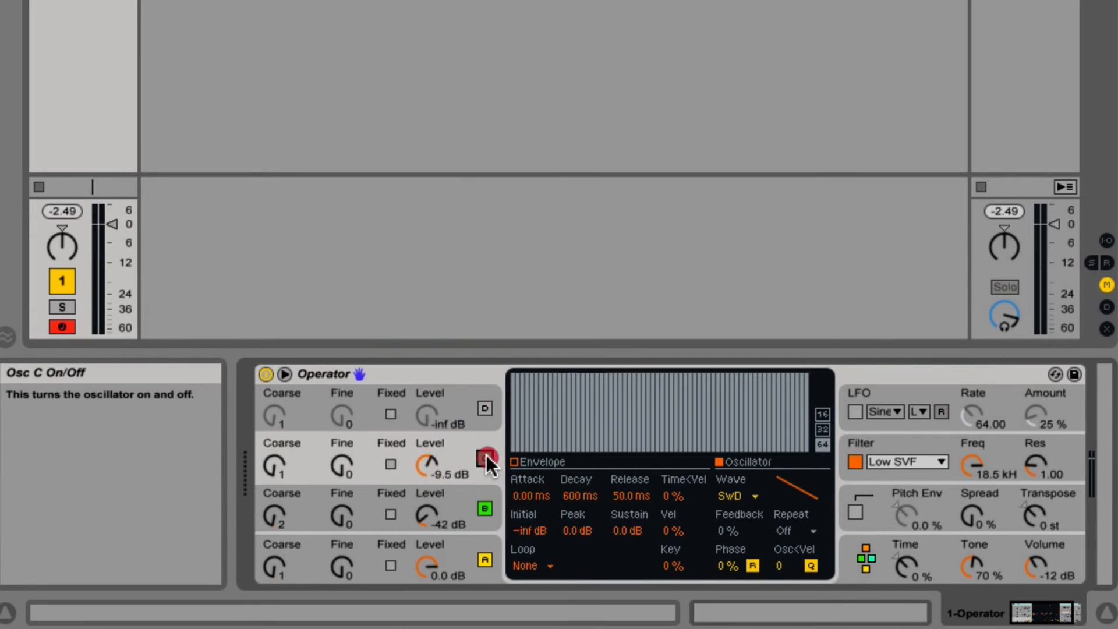
pyautogui.click(485, 509)
pyautogui.click(460, 560)
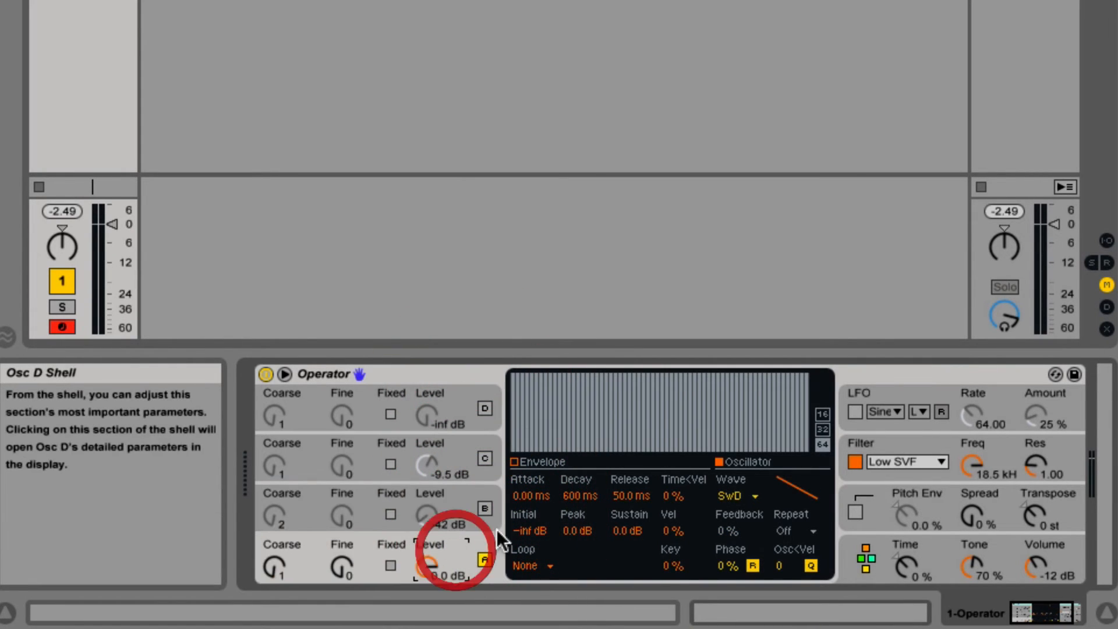
pyautogui.click(739, 495)
pyautogui.press('Escape')
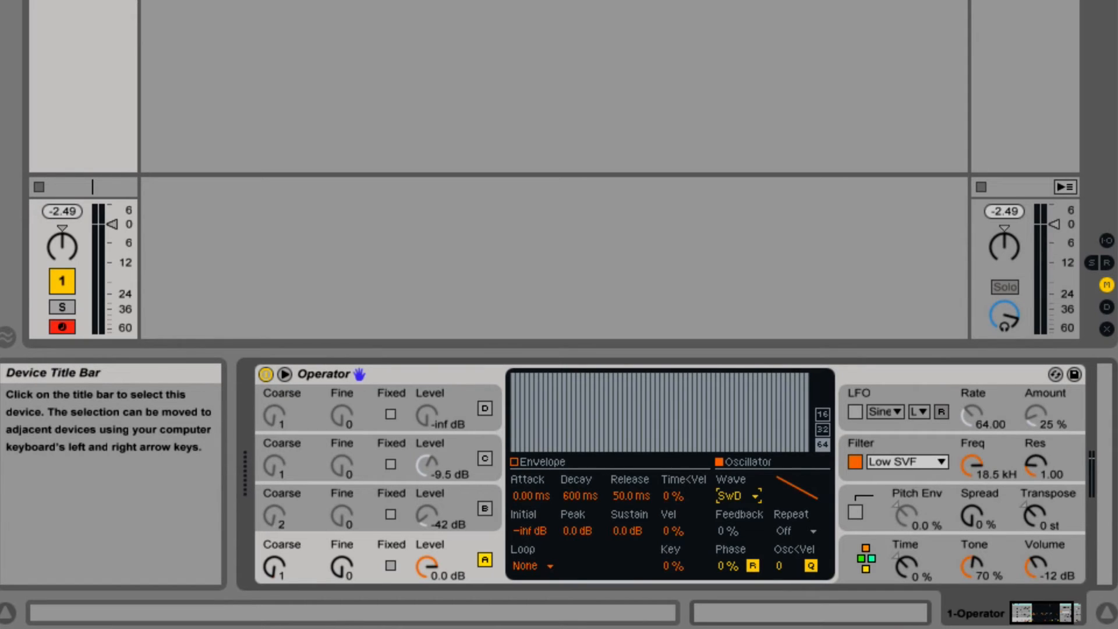
# Step oscillator A's coarse frequency up through several whole ratios and back down to 1
pyautogui.click(304, 557)
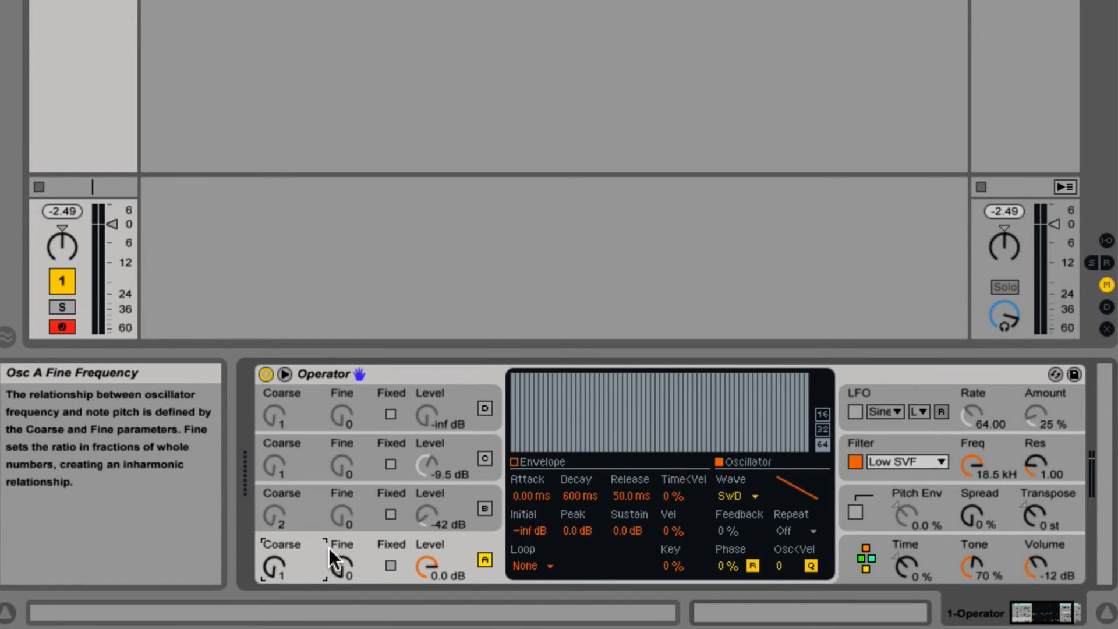
pyautogui.press('Up')
pyautogui.press('Up')
pyautogui.press('Up')
pyautogui.press('Up')
pyautogui.press('Up')
pyautogui.press('Up')
pyautogui.press('Up')
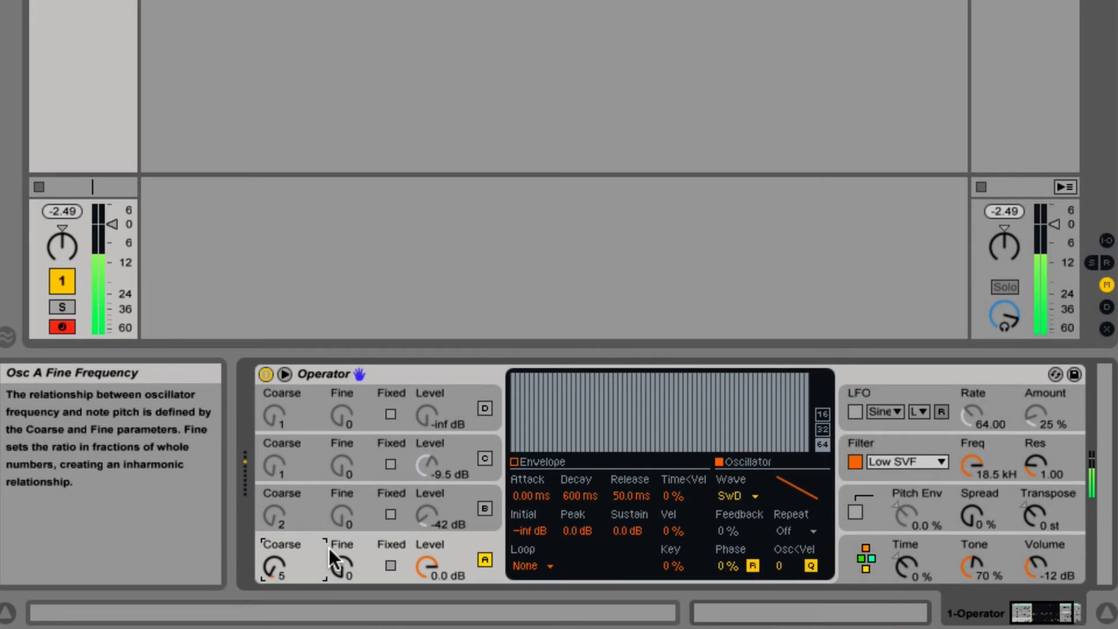
pyautogui.press('Down')
pyautogui.press('Down')
pyautogui.press('Down')
pyautogui.press('Down')
pyautogui.press('Down')
pyautogui.press('Down')
pyautogui.press('Down')
pyautogui.press('Down')
pyautogui.press('Up')
# Raise oscillator A's fine frequency to 150 and lower its output level to -6.3 dB
pyautogui.moveTo(340, 564)
pyautogui.mouseDown()
pyautogui.moveTo(340, 506)
pyautogui.moveTo(340, 568)
pyautogui.mouseUp()
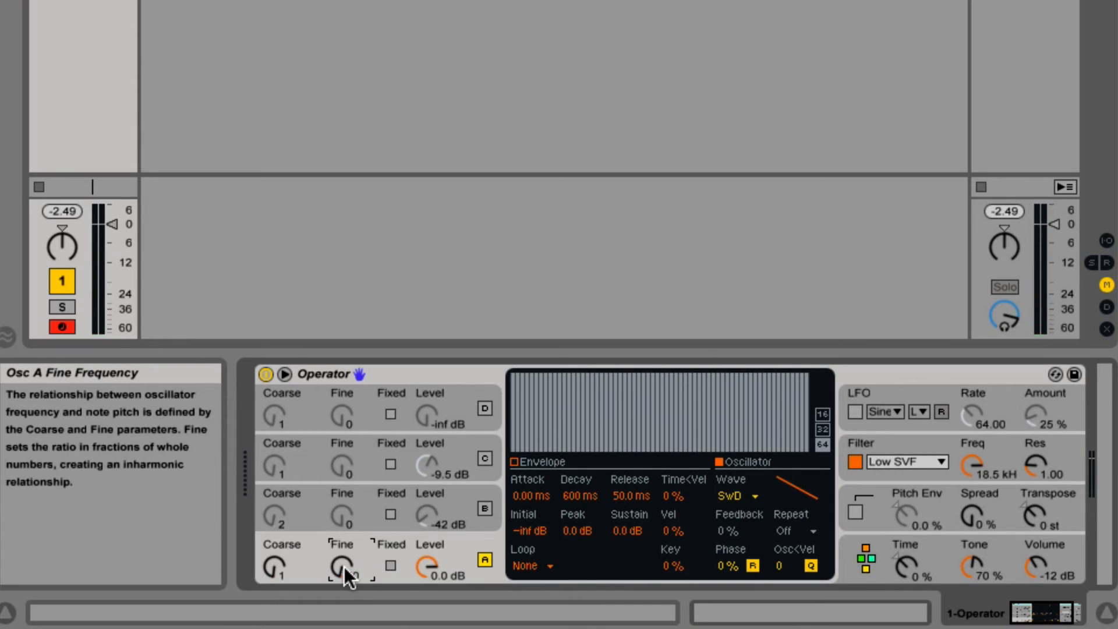
pyautogui.moveTo(342, 565); pyautogui.dragTo(342, 550)
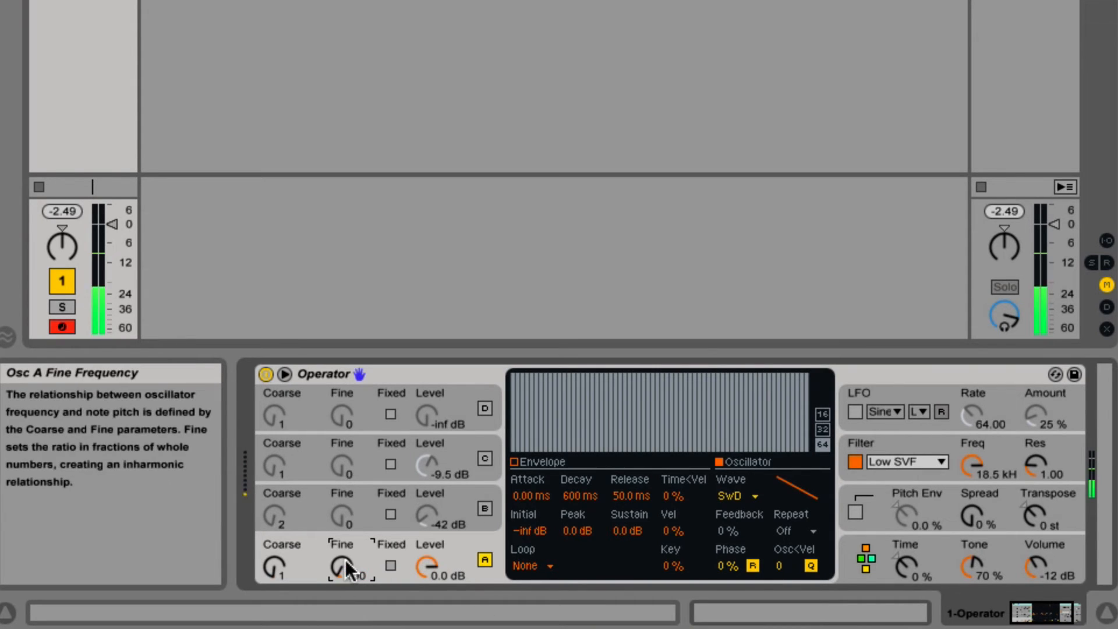
pyautogui.moveTo(347, 558); pyautogui.dragTo(386, 547)
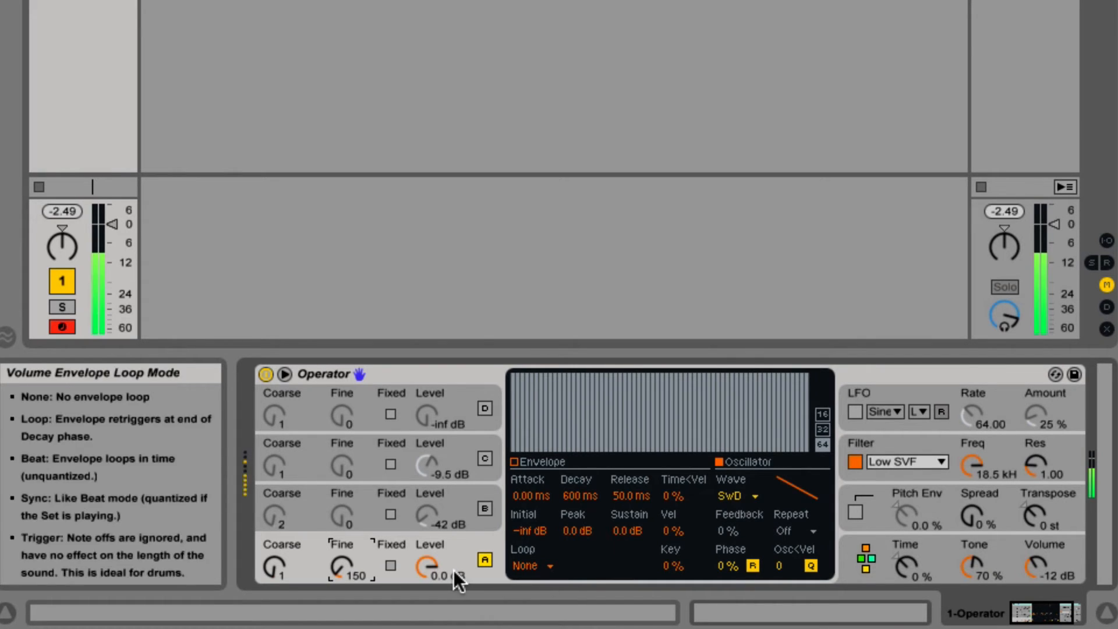
pyautogui.moveTo(453, 571)
pyautogui.mouseDown()
pyautogui.moveTo(453, 597)
pyautogui.moveTo(453, 579)
pyautogui.mouseUp()
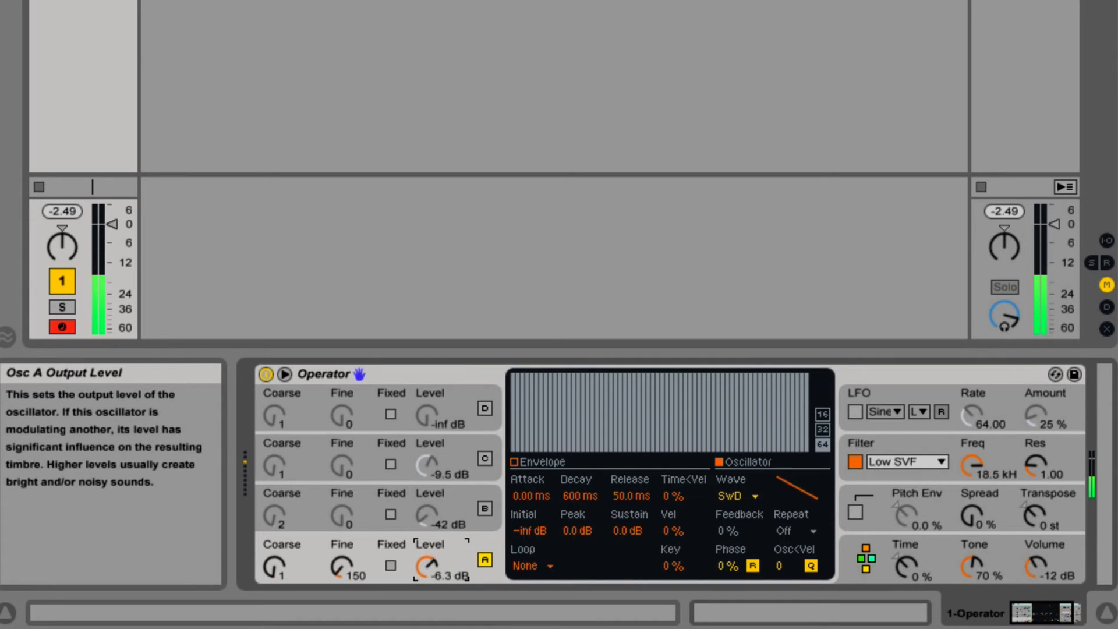
# Show oscillator A's envelope, try a sustain of -9.7 dB, and bring the sustain back to 0.0 dB with a 588 ms decay
pyautogui.click(534, 463)
pyautogui.moveTo(576, 379)
pyautogui.mouseDown()
pyautogui.moveTo(576, 429)
pyautogui.moveTo(574, 395)
pyautogui.mouseUp()
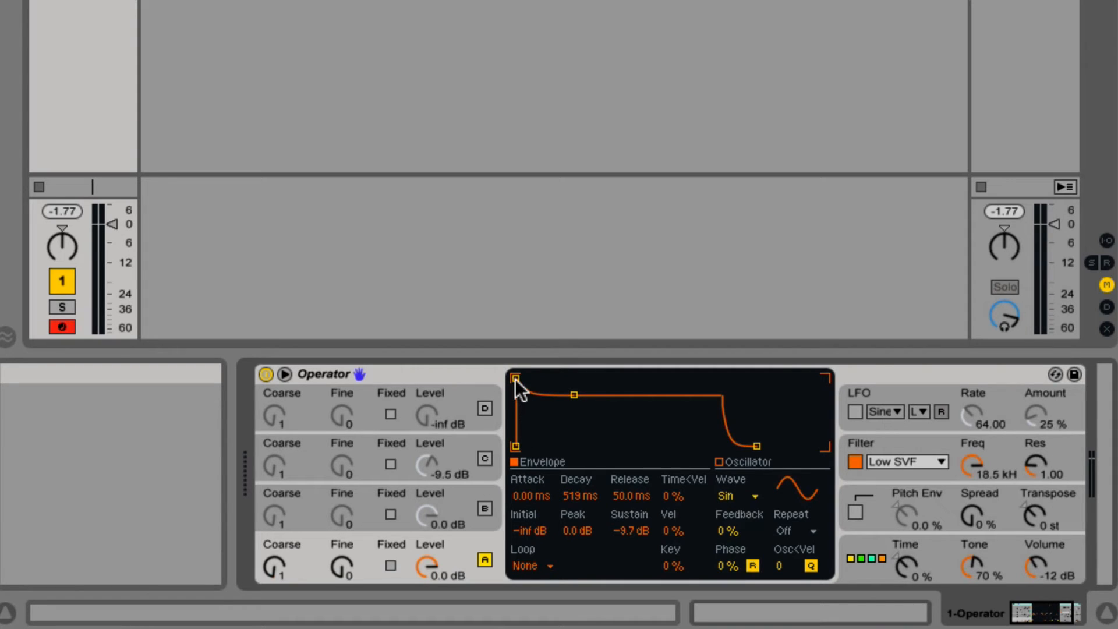
pyautogui.moveTo(575, 397); pyautogui.dragTo(575, 378)
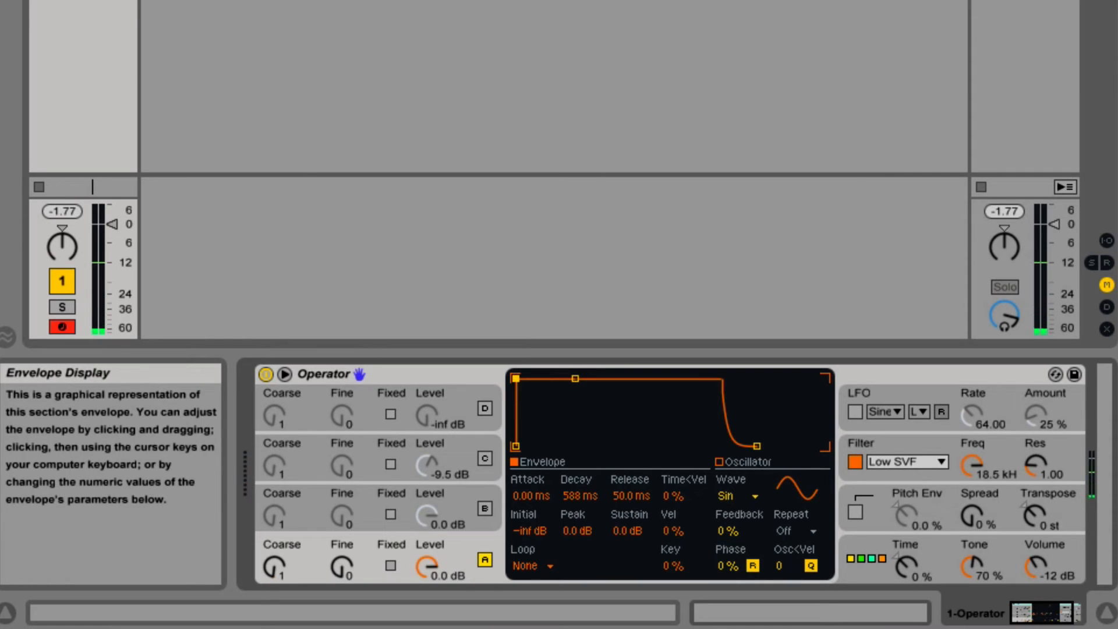
# Lengthen oscillator A's envelope attack to 3.27 s and shorten it to 29.5 ms
pyautogui.moveTo(515, 379); pyautogui.dragTo(550, 380)
pyautogui.moveTo(527, 498); pyautogui.dragTo(526, 465)
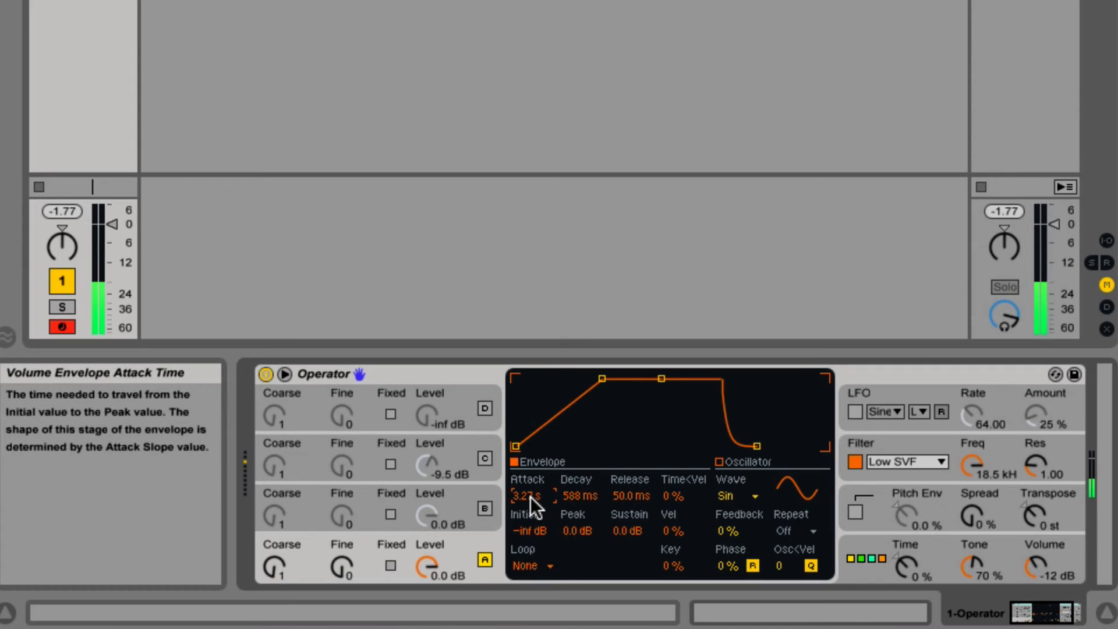
pyautogui.moveTo(600, 379); pyautogui.dragTo(564, 380)
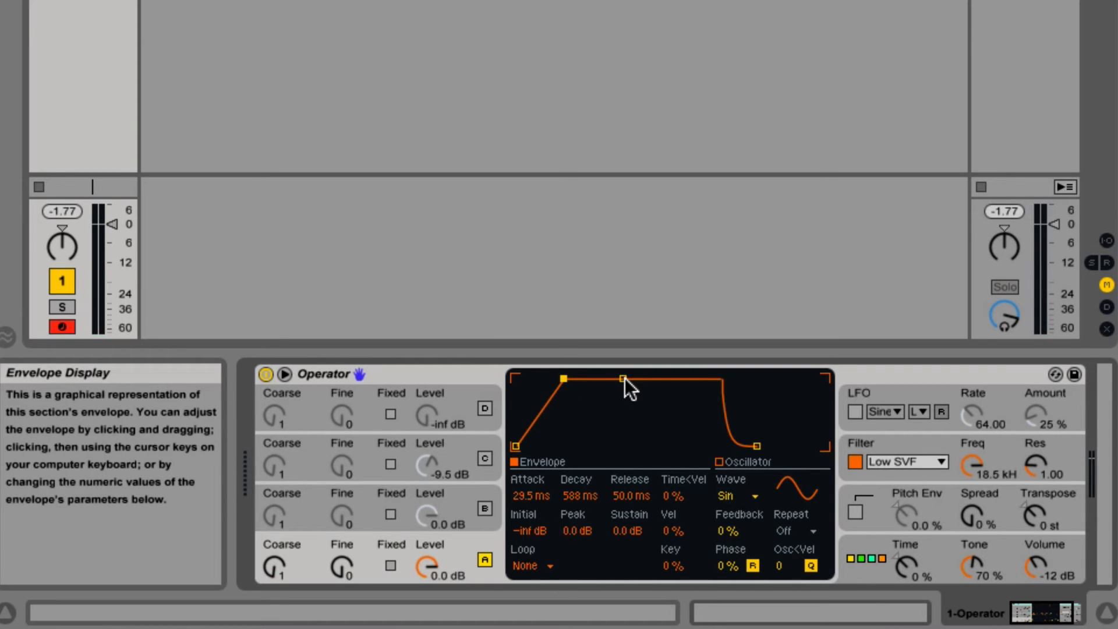
# Drop oscillator A's envelope sustain to -inf dB and try decay times of 5.58 s and 1.62 s, ending on 168 ms
pyautogui.moveTo(623, 379); pyautogui.dragTo(644, 446)
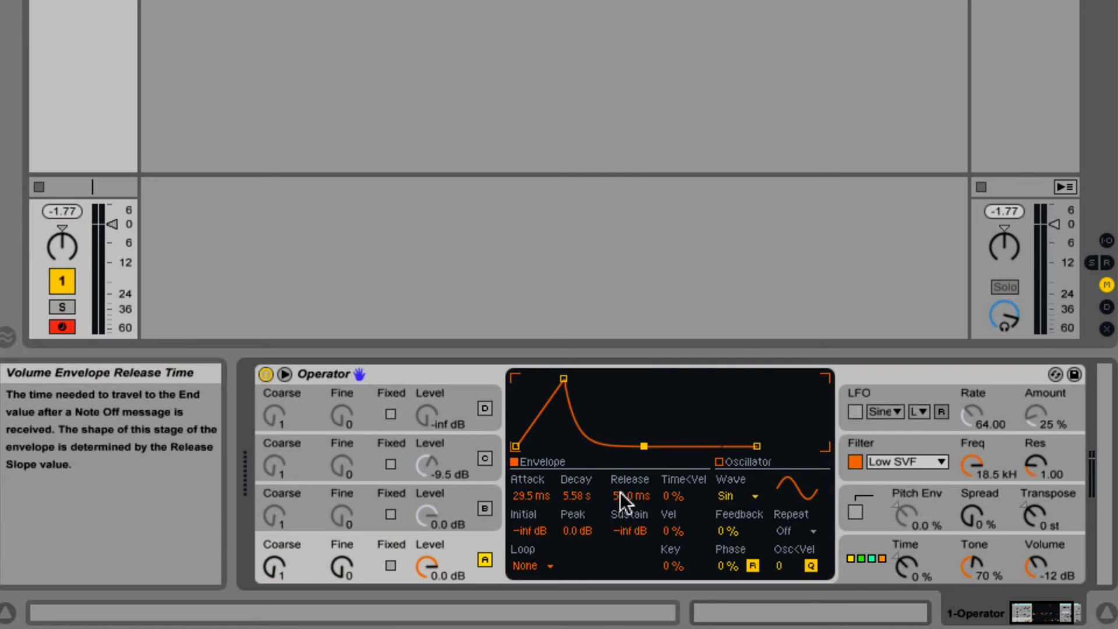
pyautogui.moveTo(577, 495)
pyautogui.mouseDown()
pyautogui.moveTo(577, 536)
pyautogui.moveTo(577, 509)
pyautogui.mouseUp()
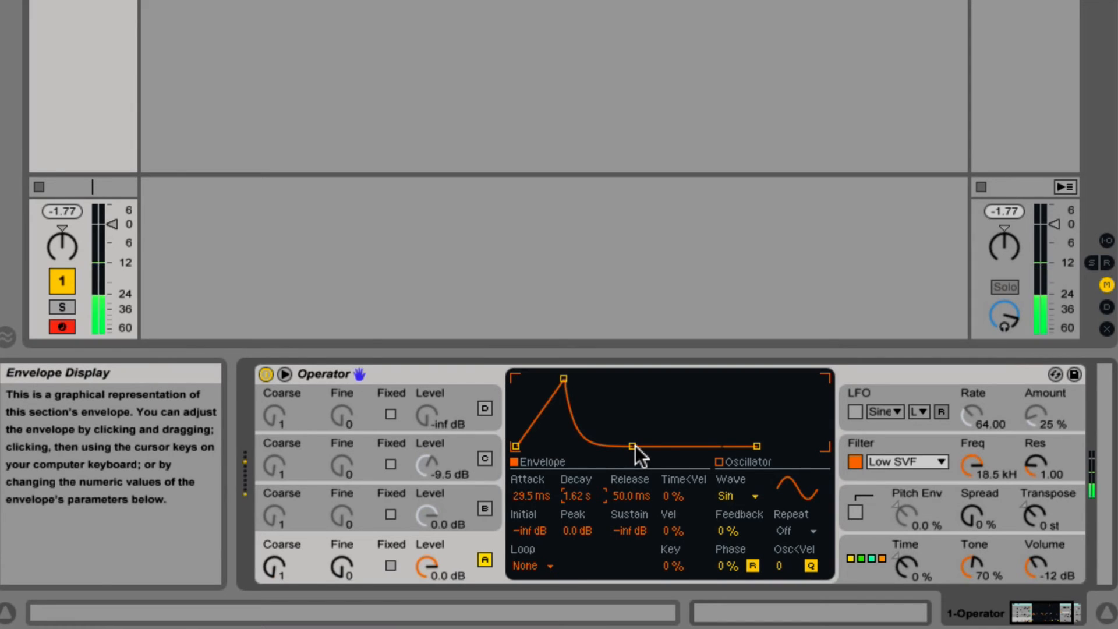
pyautogui.moveTo(634, 446); pyautogui.dragTo(612, 446)
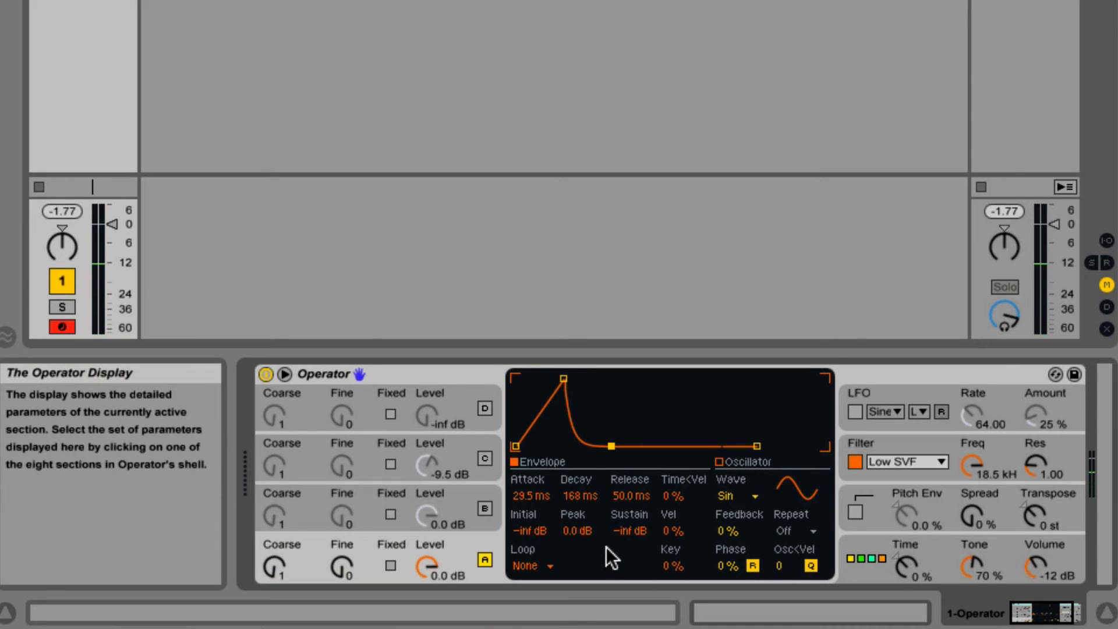
# Raise oscillator A's envelope sustain to -18 dB and on to 0.0 dB, with the decay at 131 ms
pyautogui.moveTo(627, 532); pyautogui.dragTo(628, 491)
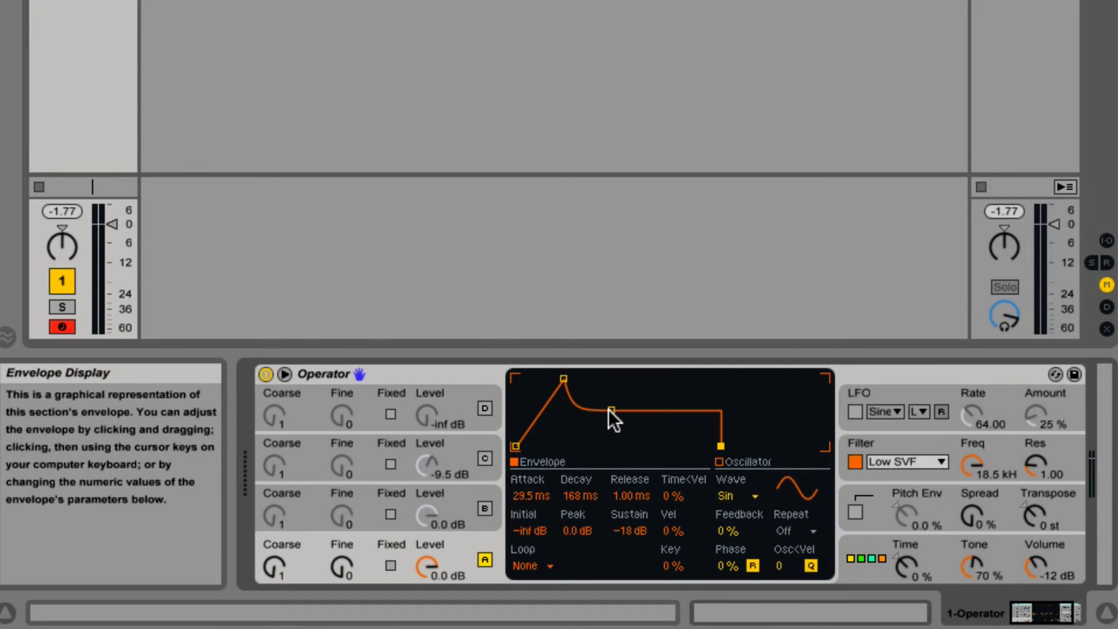
pyautogui.click(609, 410)
pyautogui.moveTo(610, 411); pyautogui.dragTo(610, 379)
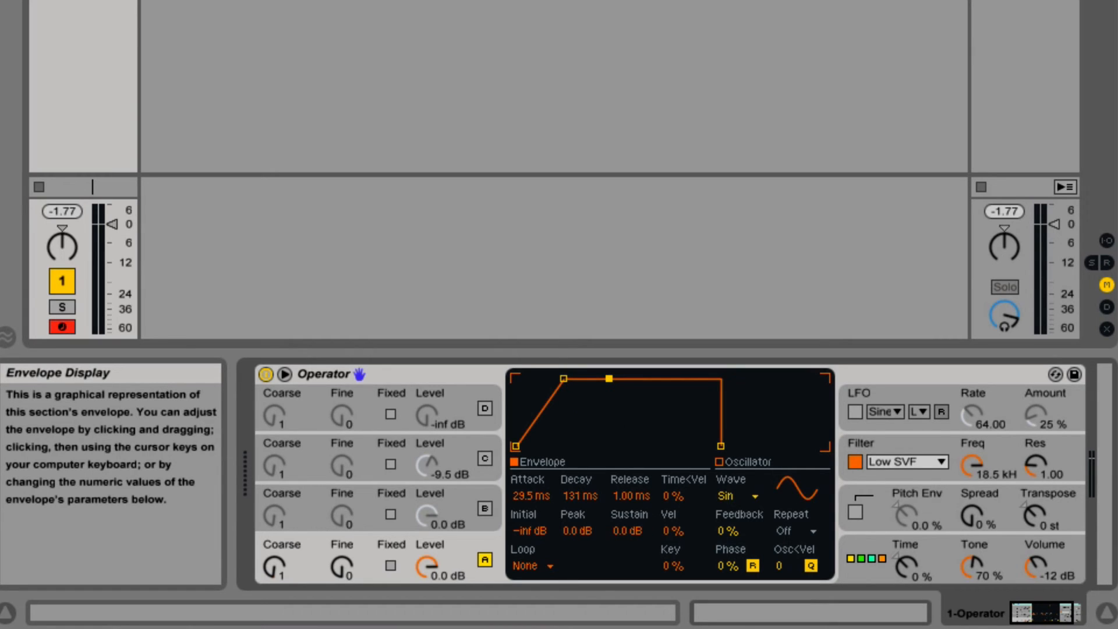
# Try release times of 2.12 ms, 2.72 ms and 6.42 s on oscillator A's envelope, ending on 889 ms
pyautogui.click(722, 447)
pyautogui.press('Right')
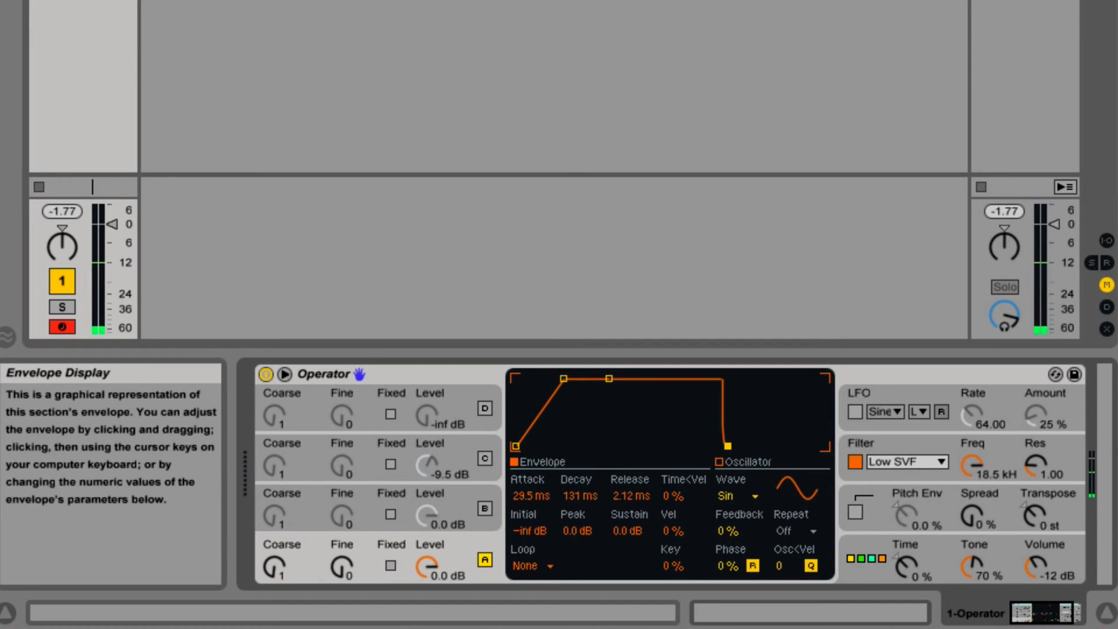
pyautogui.press('Right')
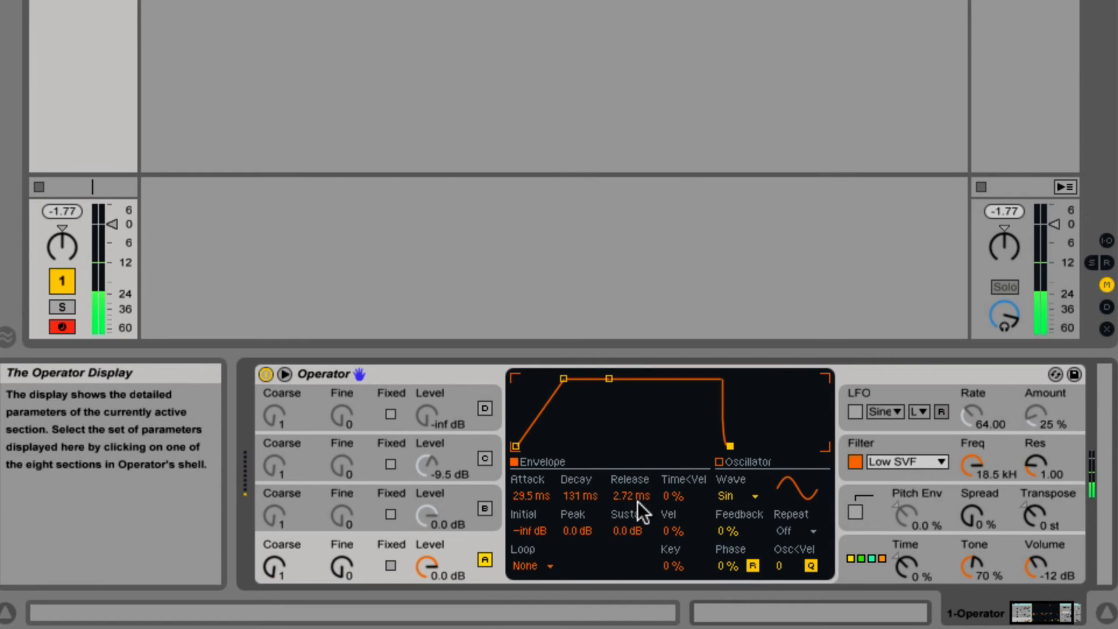
pyautogui.moveTo(637, 499); pyautogui.dragTo(636, 428)
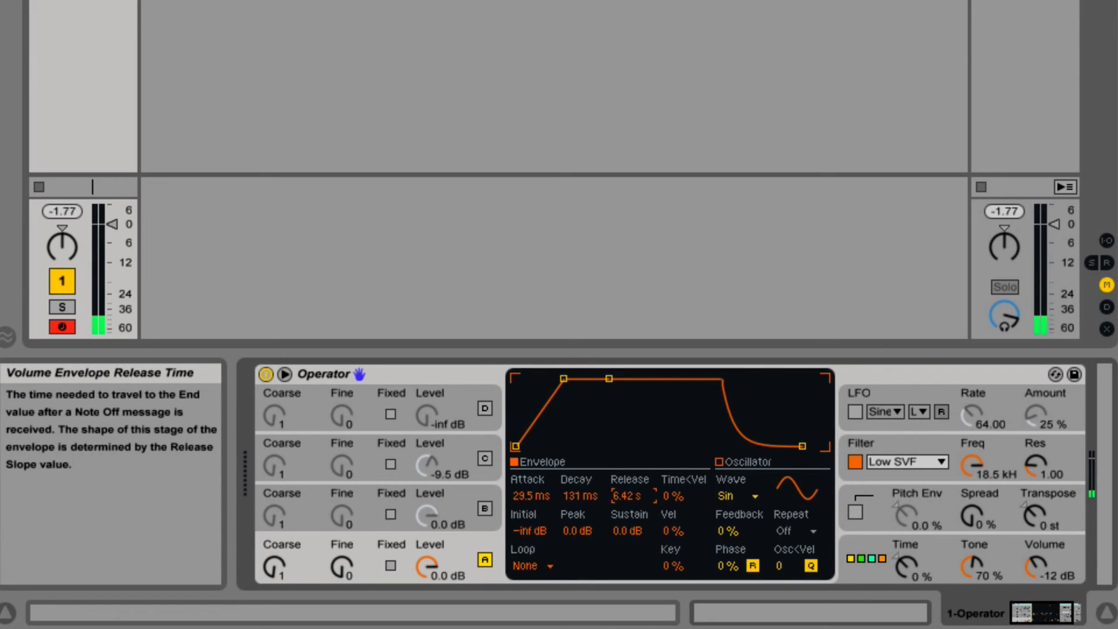
pyautogui.moveTo(637, 429); pyautogui.dragTo(636, 441)
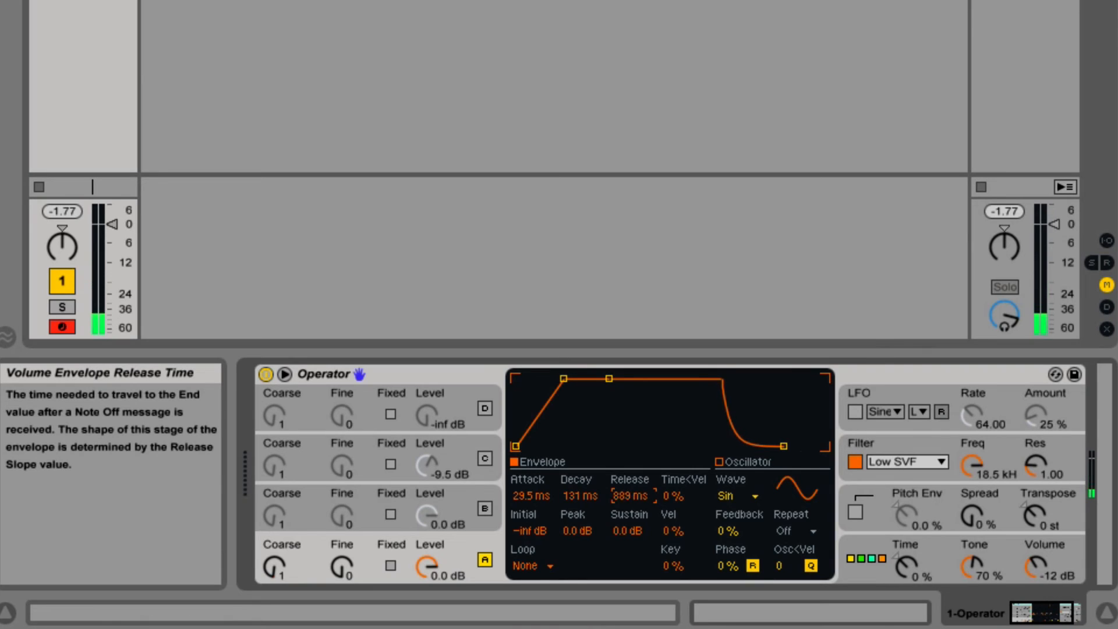
# Shorten oscillator A's envelope release to 43.9 ms
pyautogui.moveTo(633, 495); pyautogui.dragTo(632, 508)
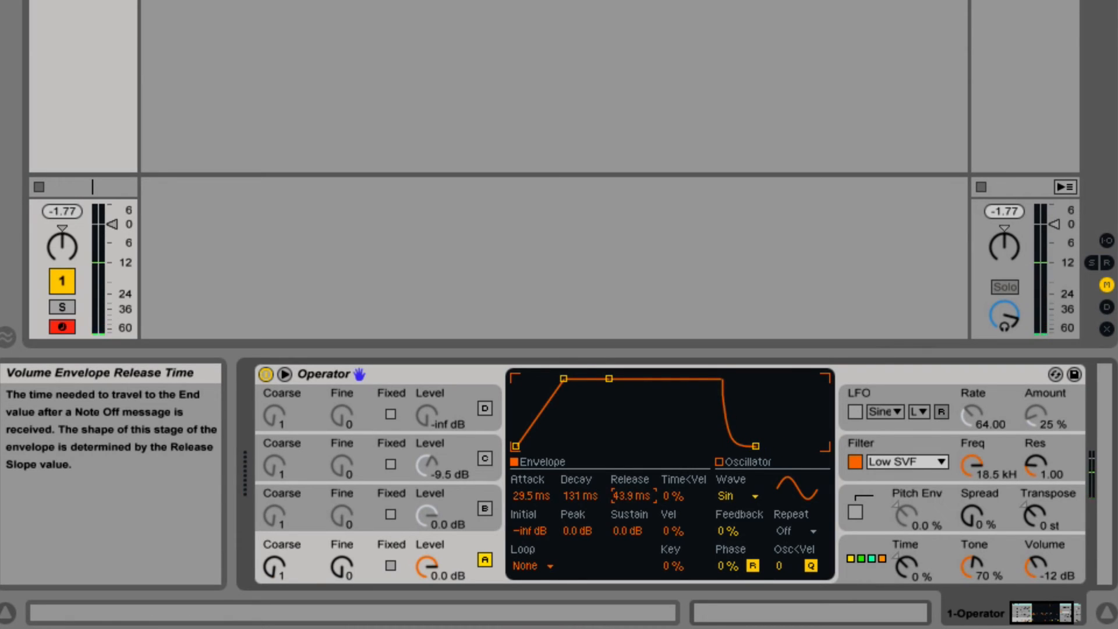
# Show the LFO's detailed parameters and switch the LFO on
pyautogui.click(920, 387)
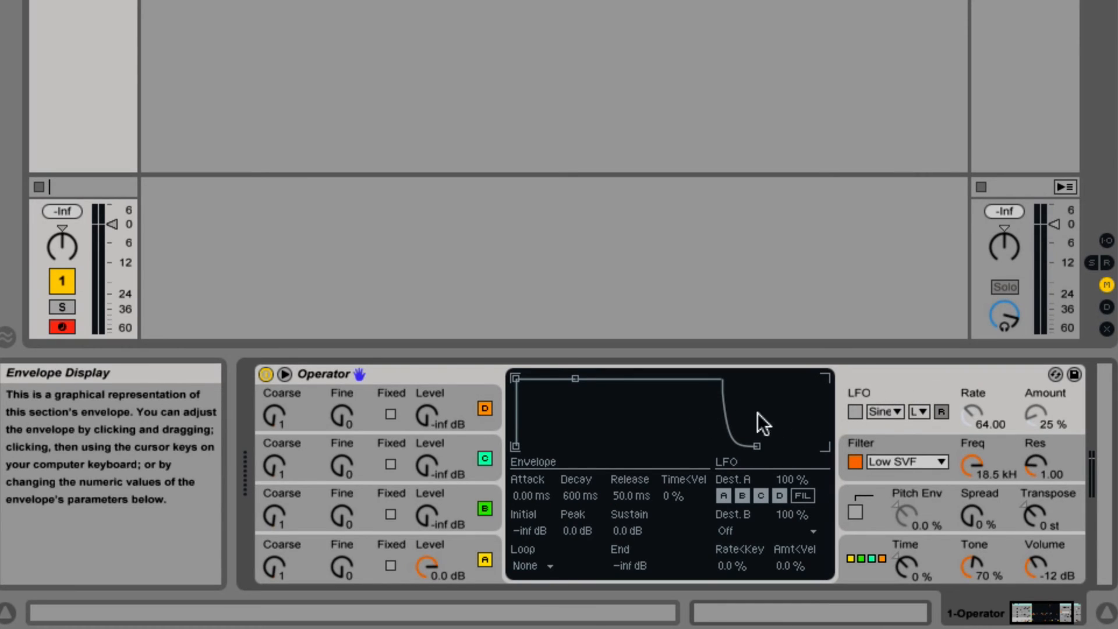
pyautogui.click(918, 387)
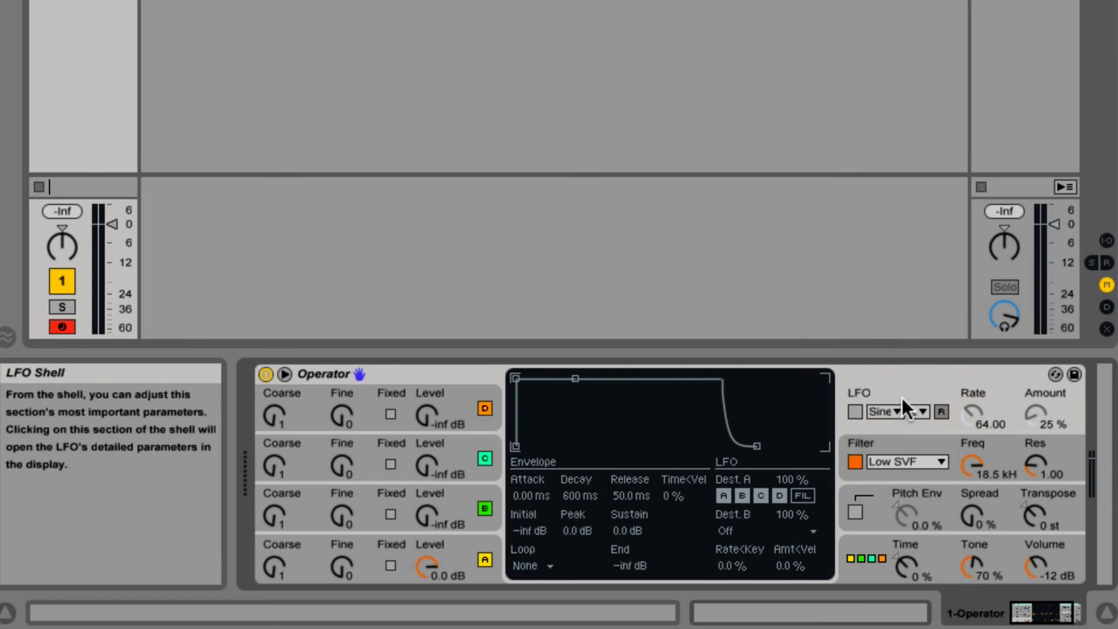
pyautogui.click(855, 412)
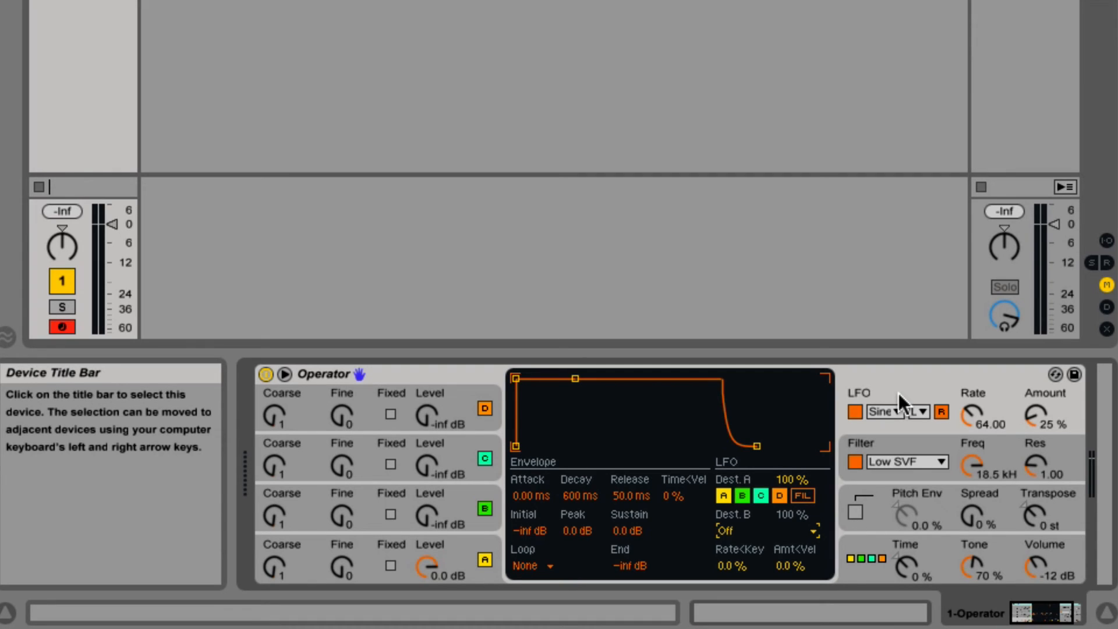
# Take oscillators D, C and B out of the LFO's destination A, and put B and C back in
pyautogui.click(779, 496)
pyautogui.click(761, 494)
pyautogui.click(741, 495)
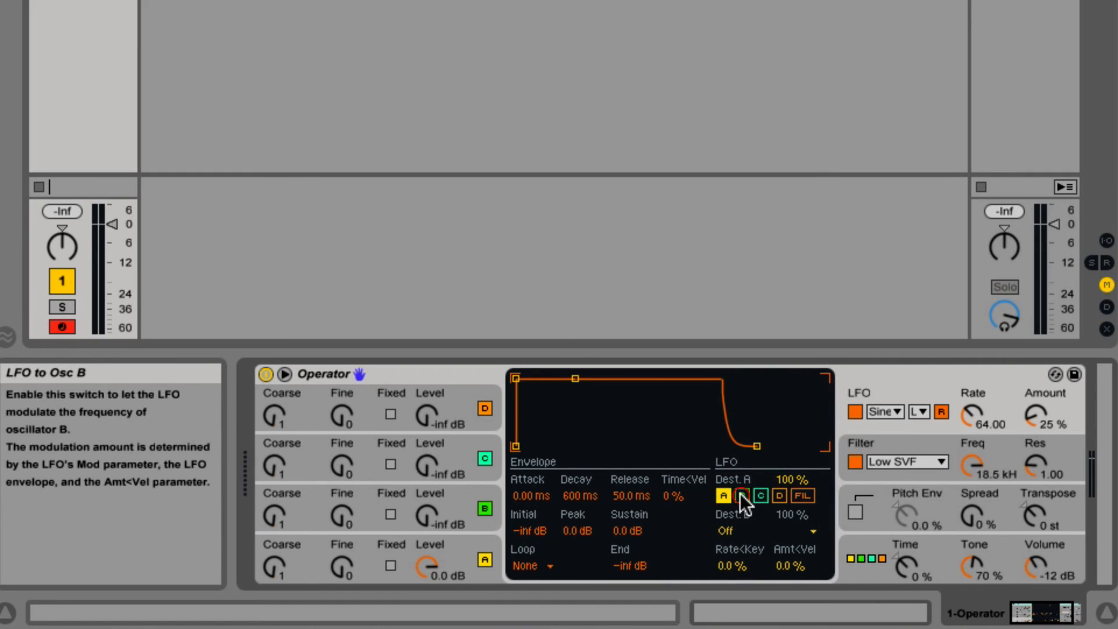
pyautogui.click(741, 494)
pyautogui.click(761, 494)
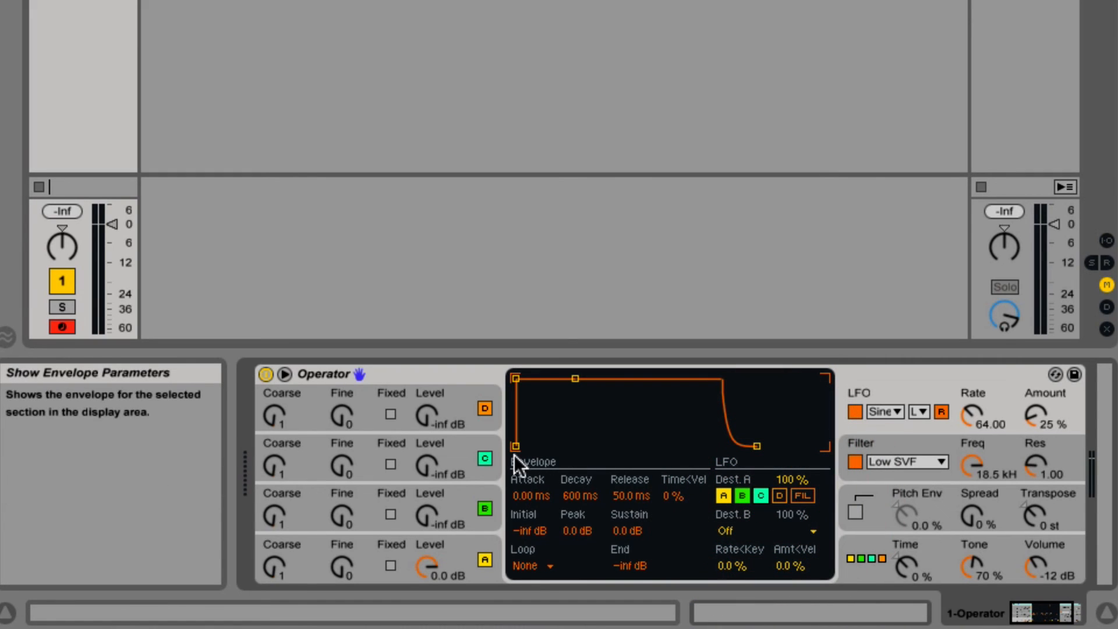
# Switch off oscillator C itself and return to the LFO's parameters
pyautogui.click(484, 457)
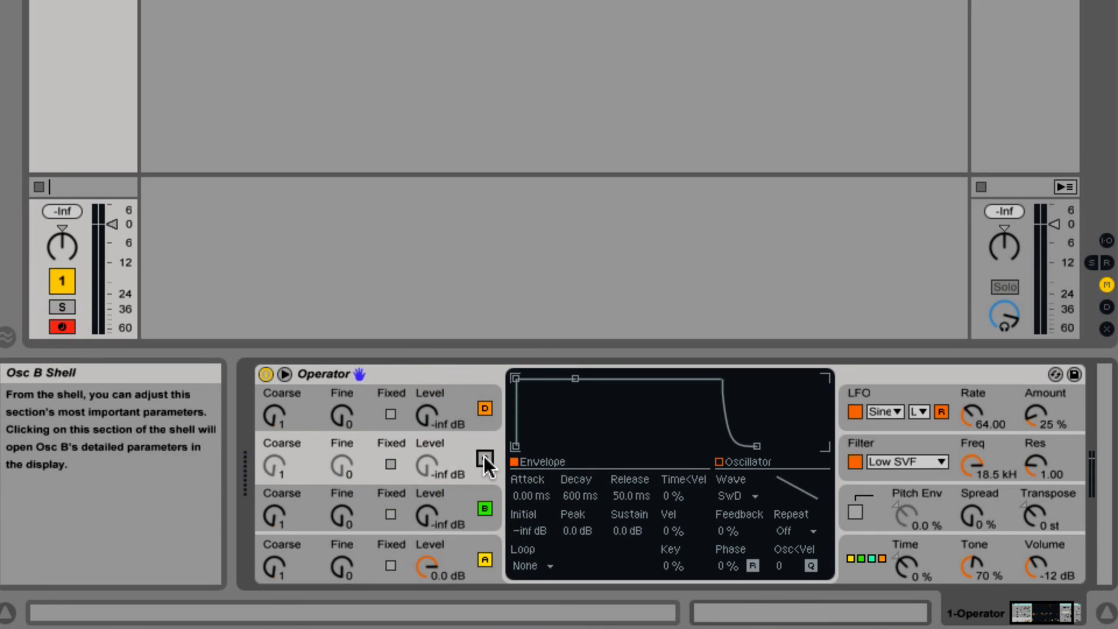
pyautogui.click(900, 393)
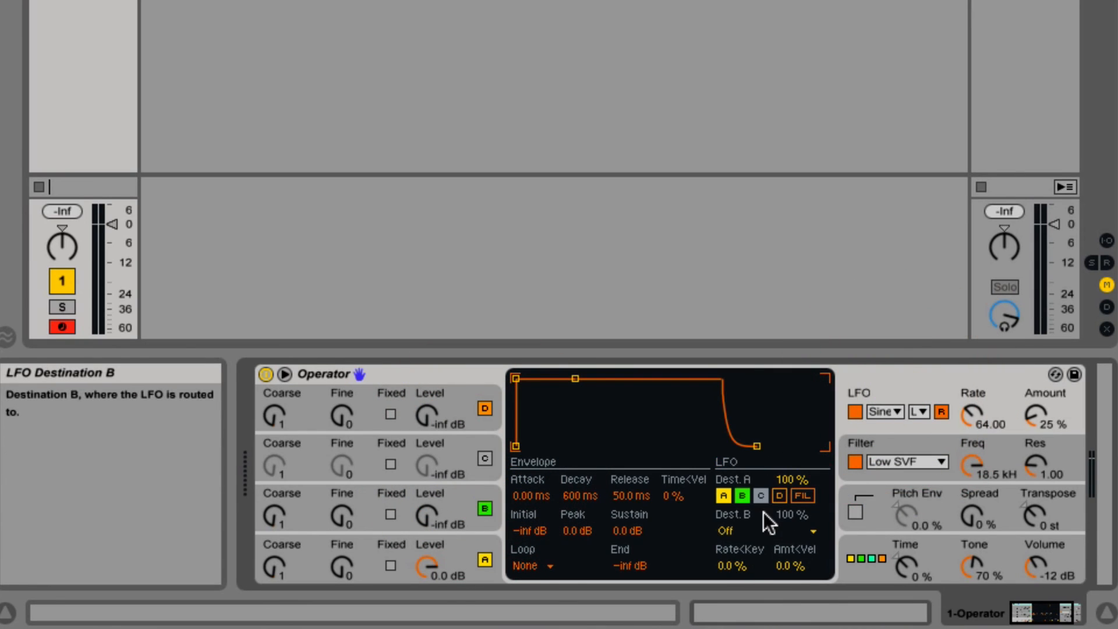
# Examine the LFO's filter routing, the choices for destination B and the amounts of both destinations
pyautogui.click(804, 495)
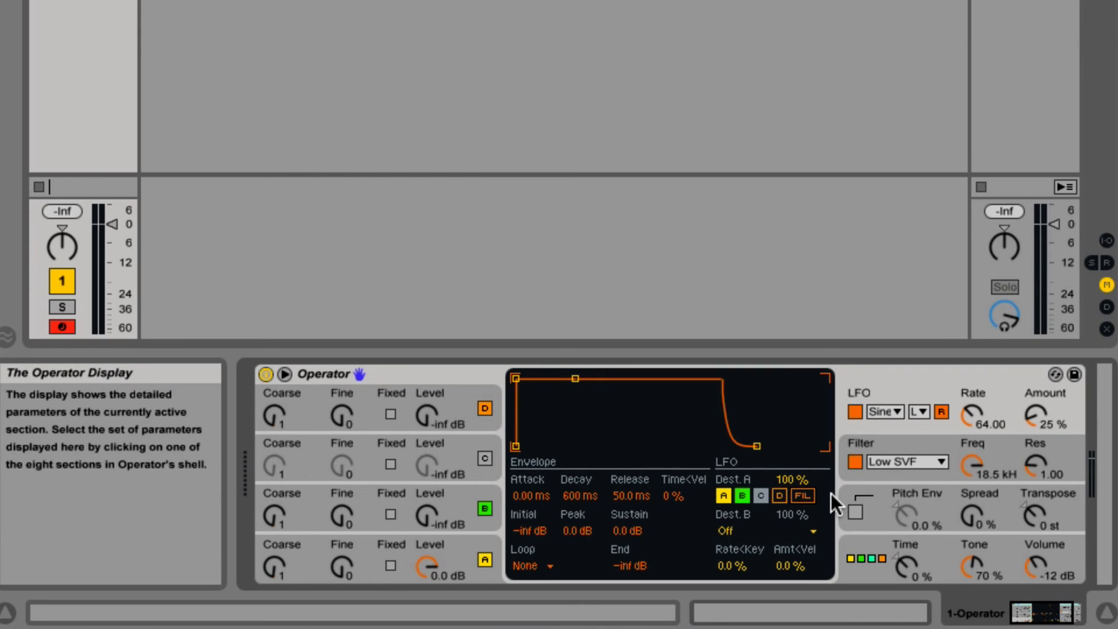
pyautogui.click(727, 530)
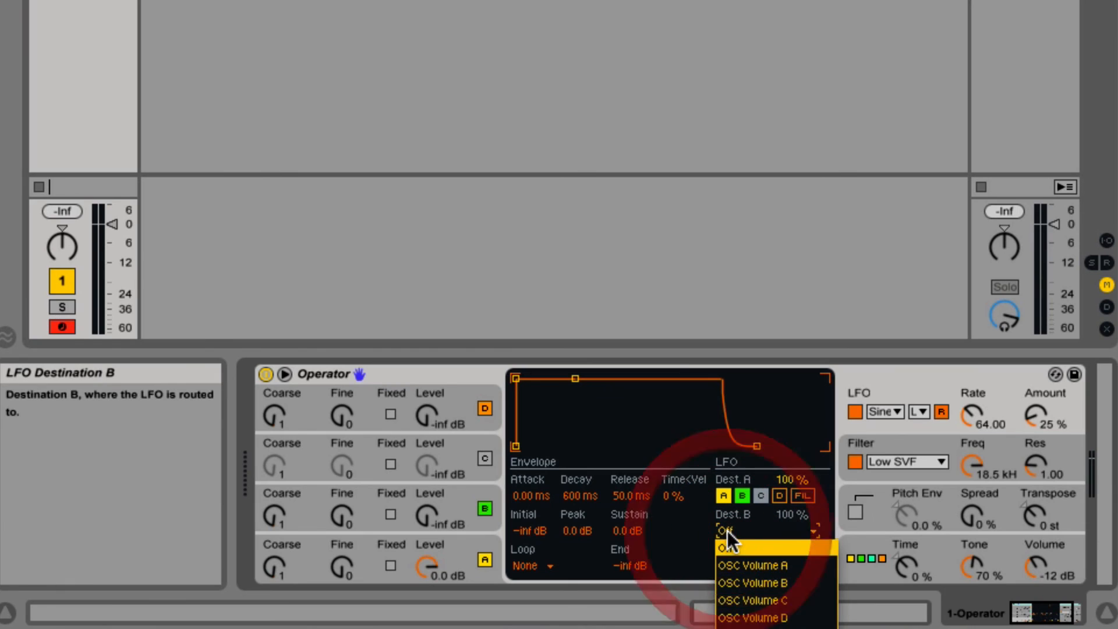
pyautogui.click(792, 513)
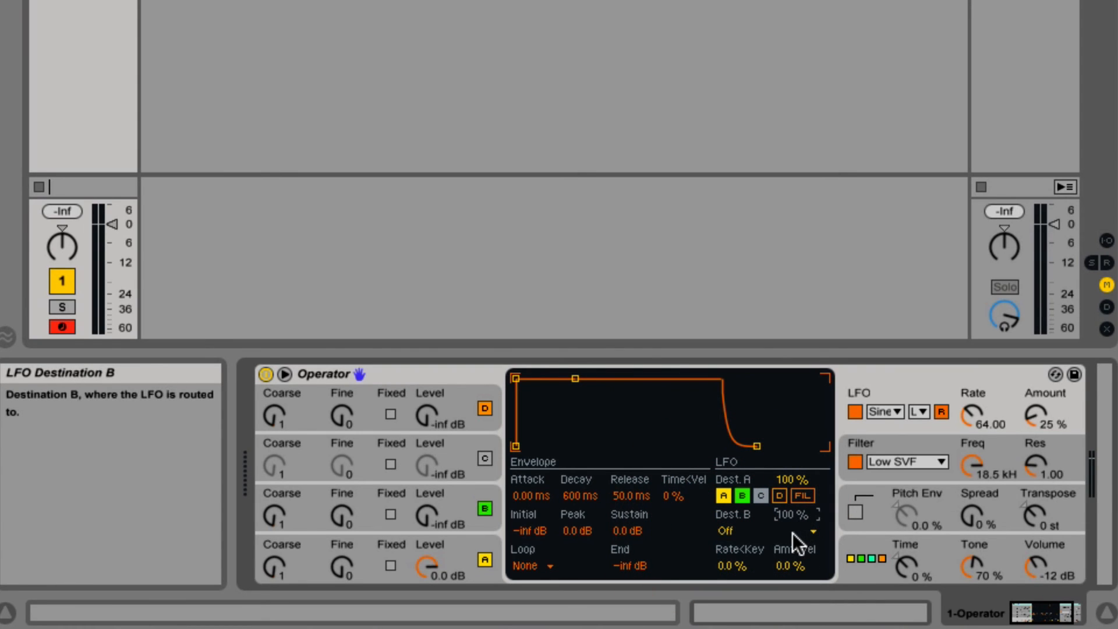
pyautogui.click(800, 495)
pyautogui.moveTo(796, 482); pyautogui.dragTo(793, 513)
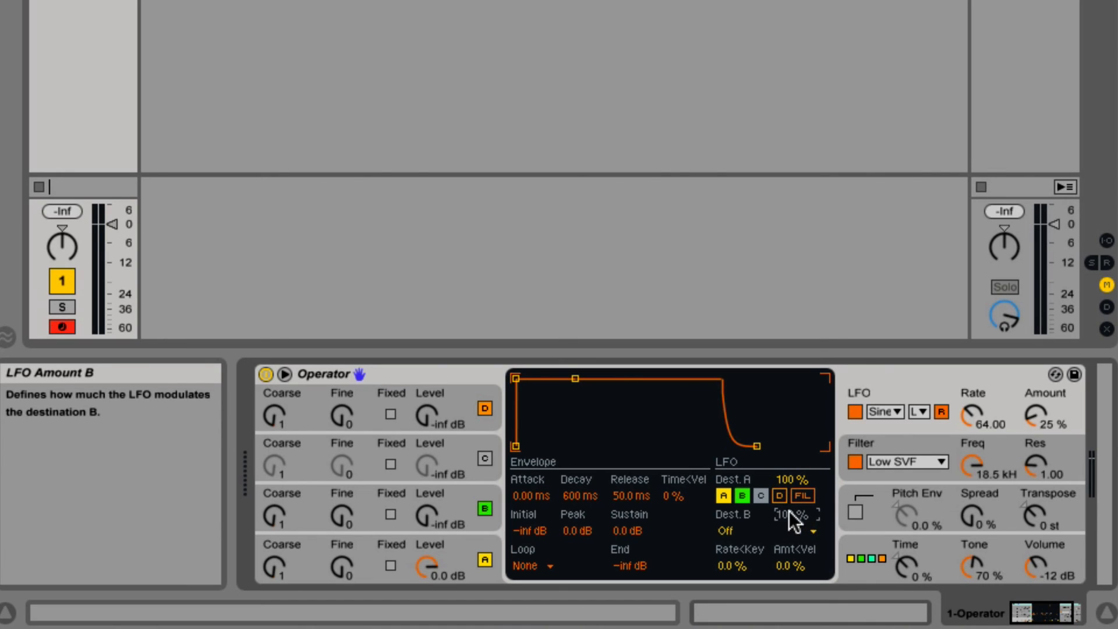
# Look through the LFO waveform choices and raise the LFO rate to 98.23
pyautogui.click(889, 410)
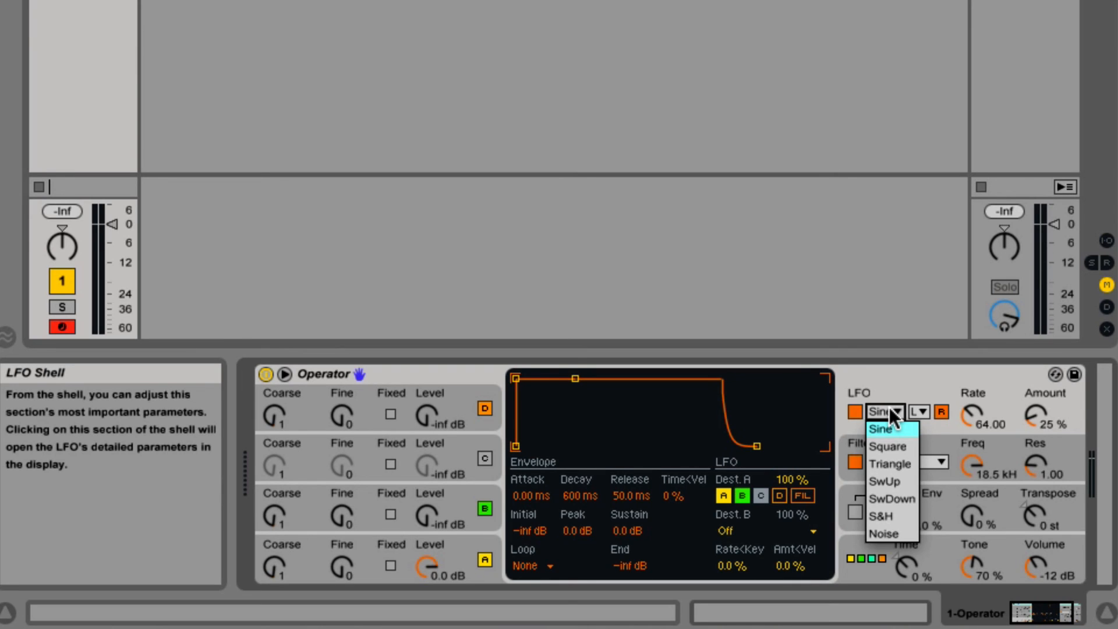
pyautogui.click(982, 413)
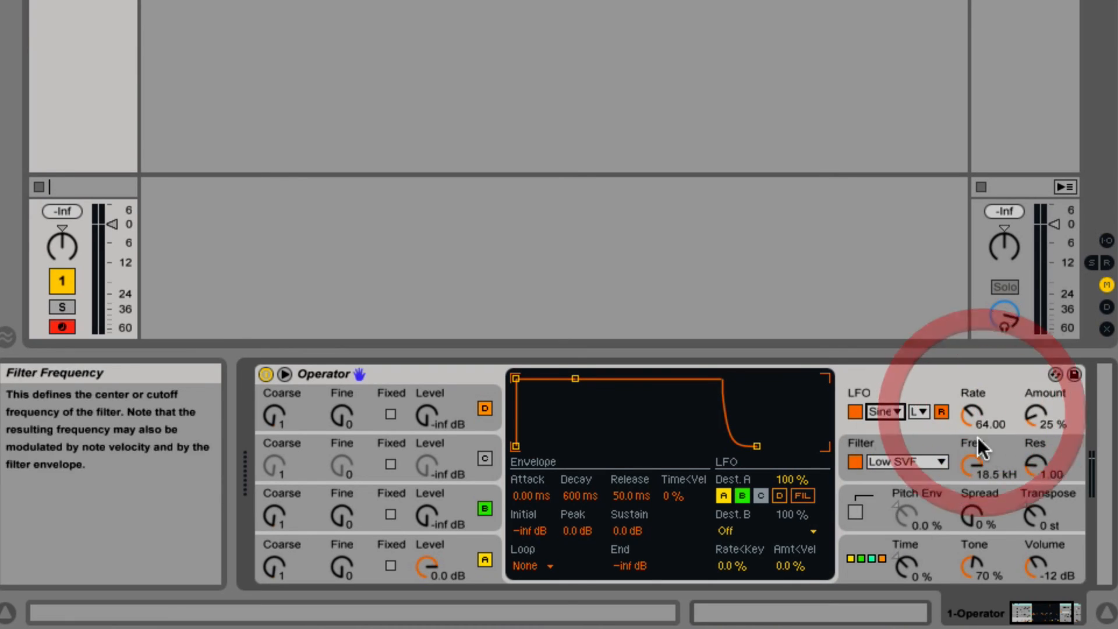
pyautogui.moveTo(977, 417)
pyautogui.mouseDown()
pyautogui.moveTo(977, 384)
pyautogui.moveTo(977, 419)
pyautogui.mouseUp()
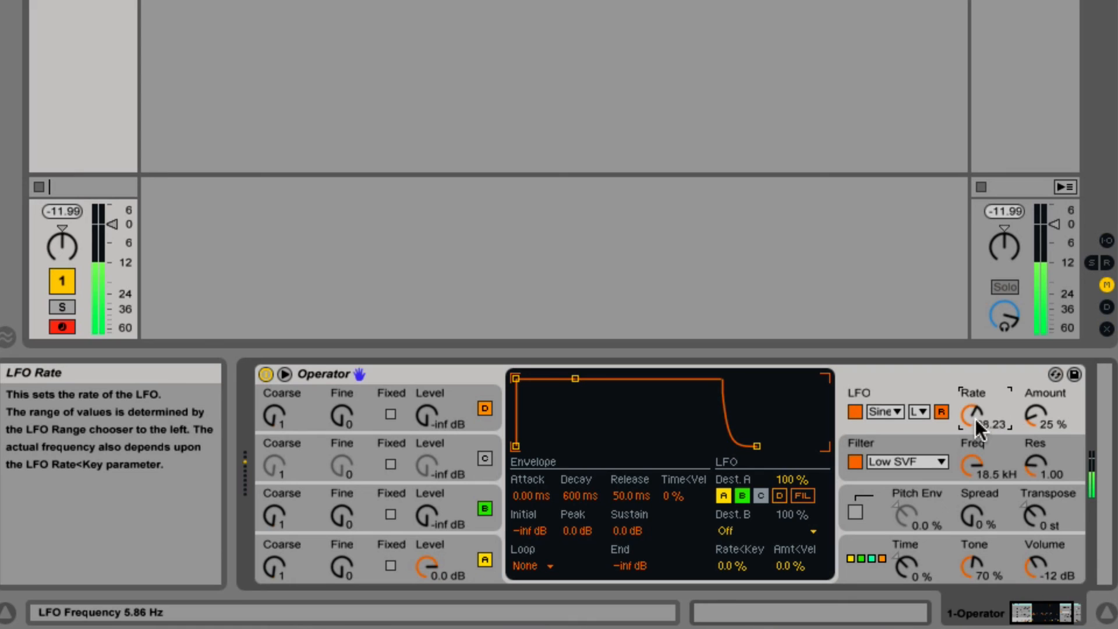
# Try the Square waveform on the LFO and set its rate to 89.71
pyautogui.click(879, 412)
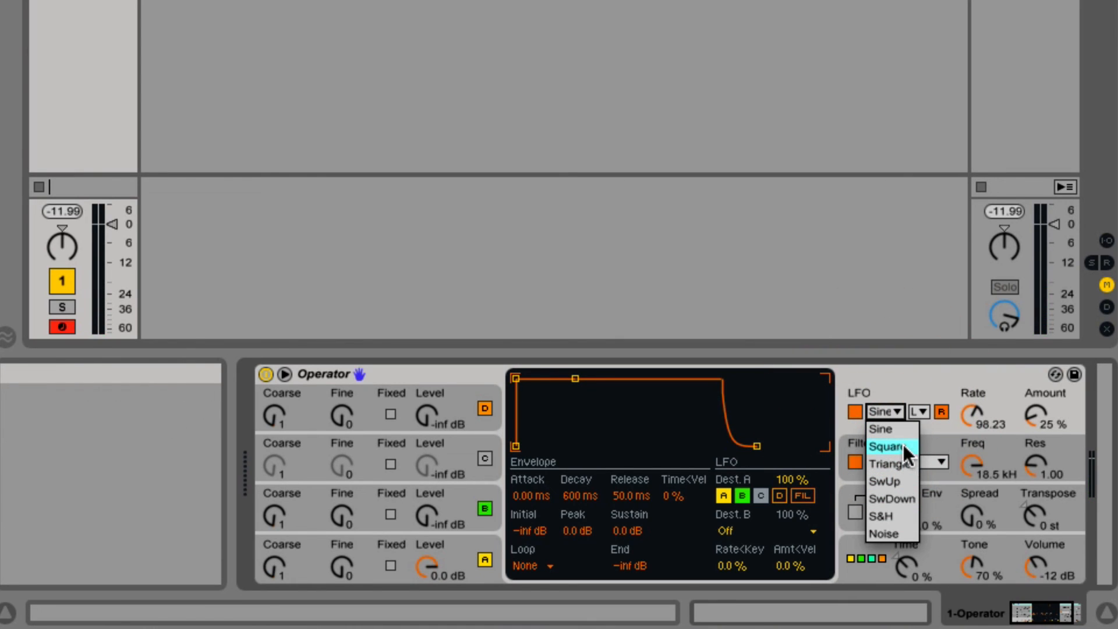
pyautogui.click(903, 446)
pyautogui.moveTo(961, 423)
pyautogui.mouseDown()
pyautogui.moveTo(961, 435)
pyautogui.moveTo(972, 408)
pyautogui.mouseUp()
# Try the Triangle and SwUp waveforms on the LFO, raising its amount to 58 %
pyautogui.click(890, 411)
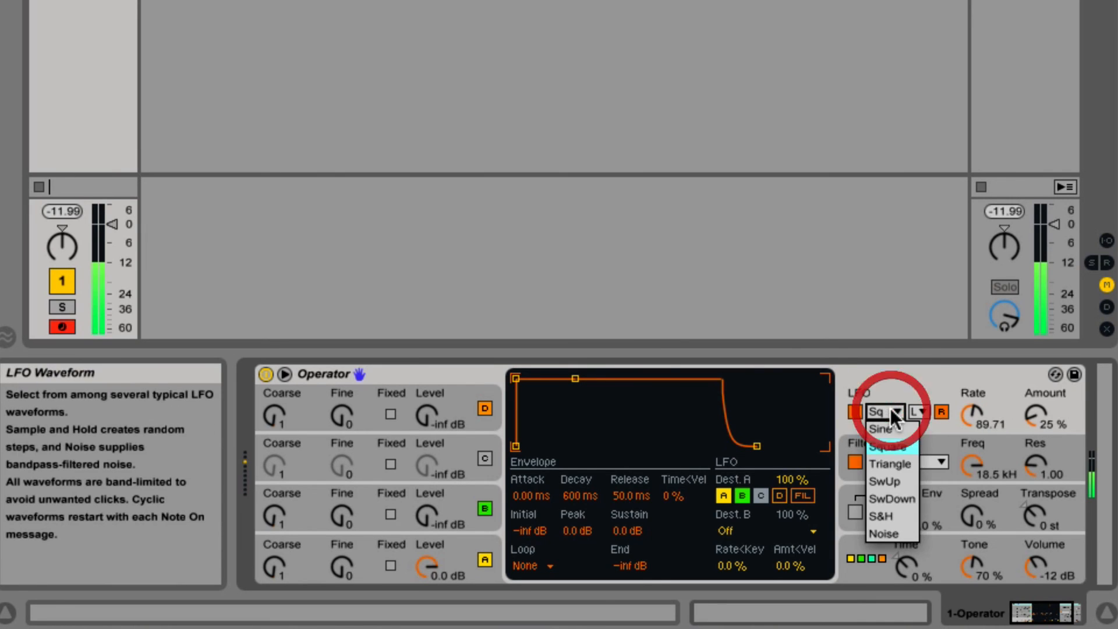
pyautogui.click(904, 464)
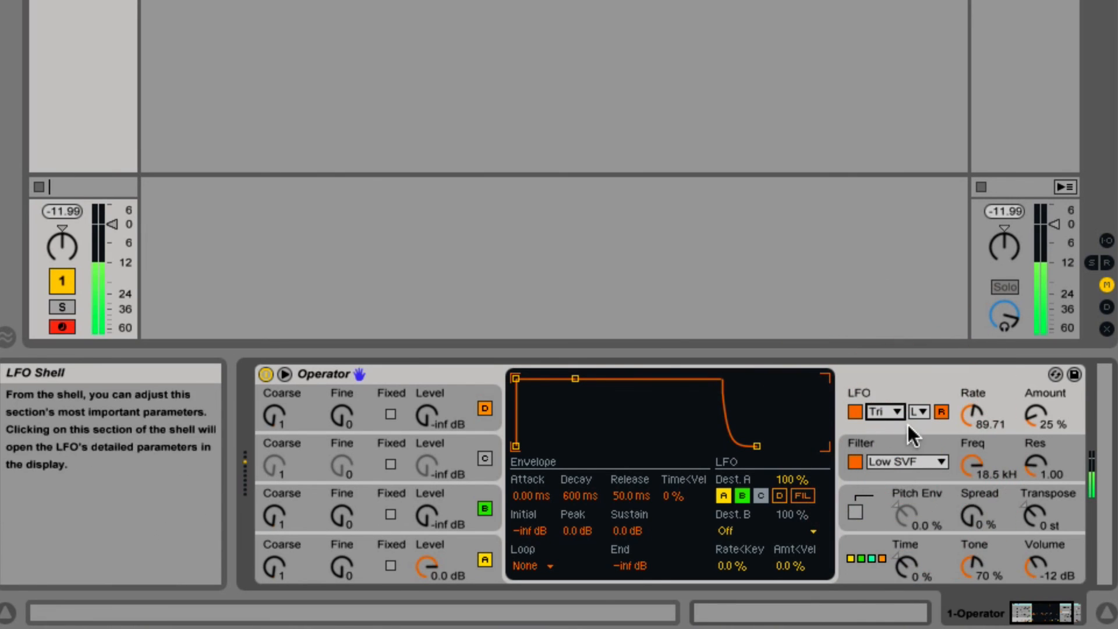
pyautogui.click(895, 413)
pyautogui.click(904, 480)
pyautogui.moveTo(971, 415); pyautogui.dragTo(1057, 418)
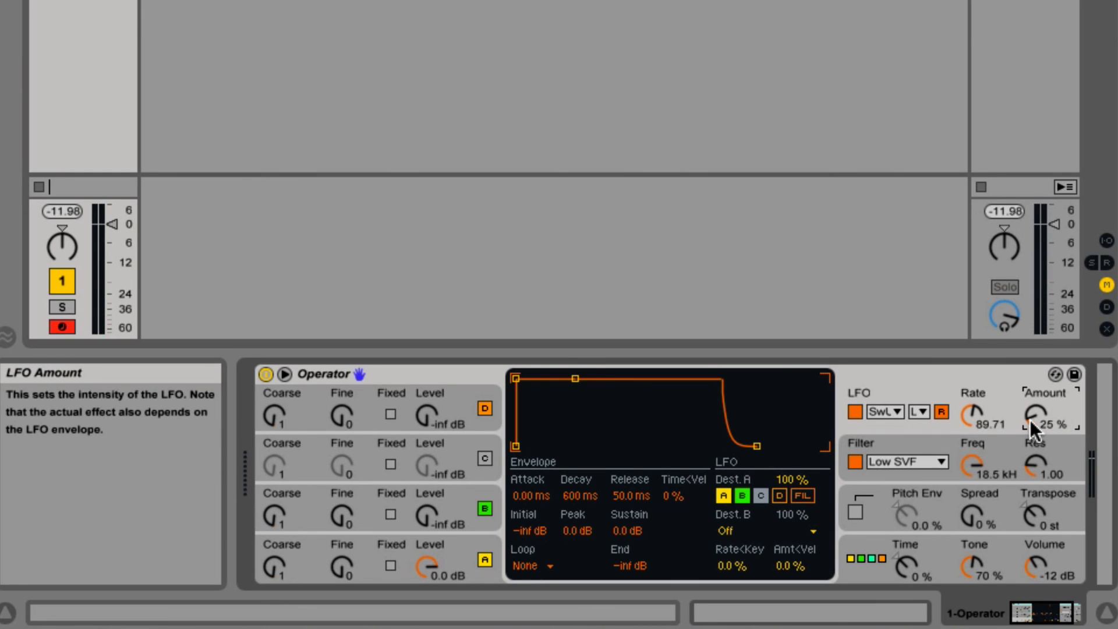
pyautogui.moveTo(1036, 418)
pyautogui.mouseDown()
pyautogui.moveTo(1036, 379)
pyautogui.moveTo(1035, 403)
pyautogui.mouseUp()
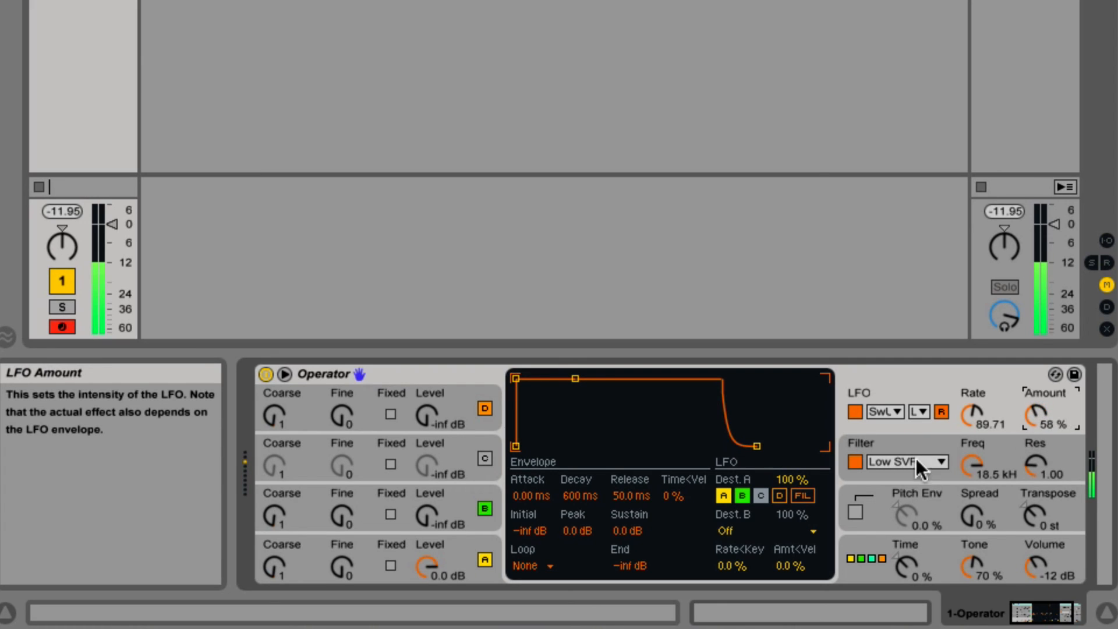
# Change the LFO waveform to SwDown, try a rate of 124.98, and end on 95.25 with the amount at 70 %
pyautogui.click(887, 411)
pyautogui.click(897, 497)
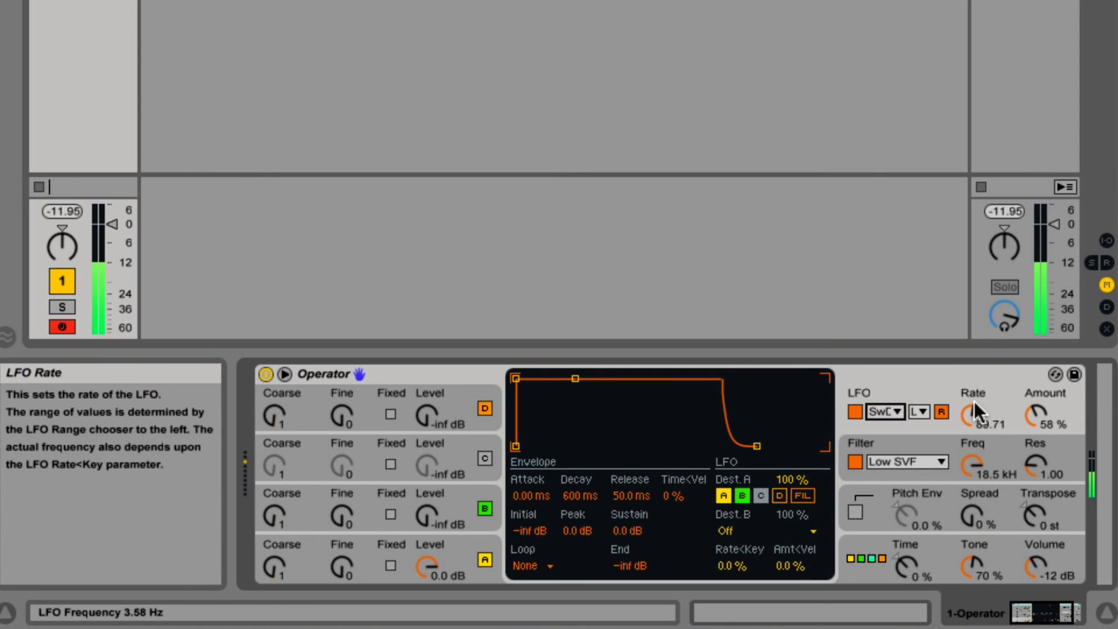
pyautogui.moveTo(974, 401)
pyautogui.mouseDown()
pyautogui.moveTo(974, 430)
pyautogui.moveTo(974, 380)
pyautogui.mouseUp()
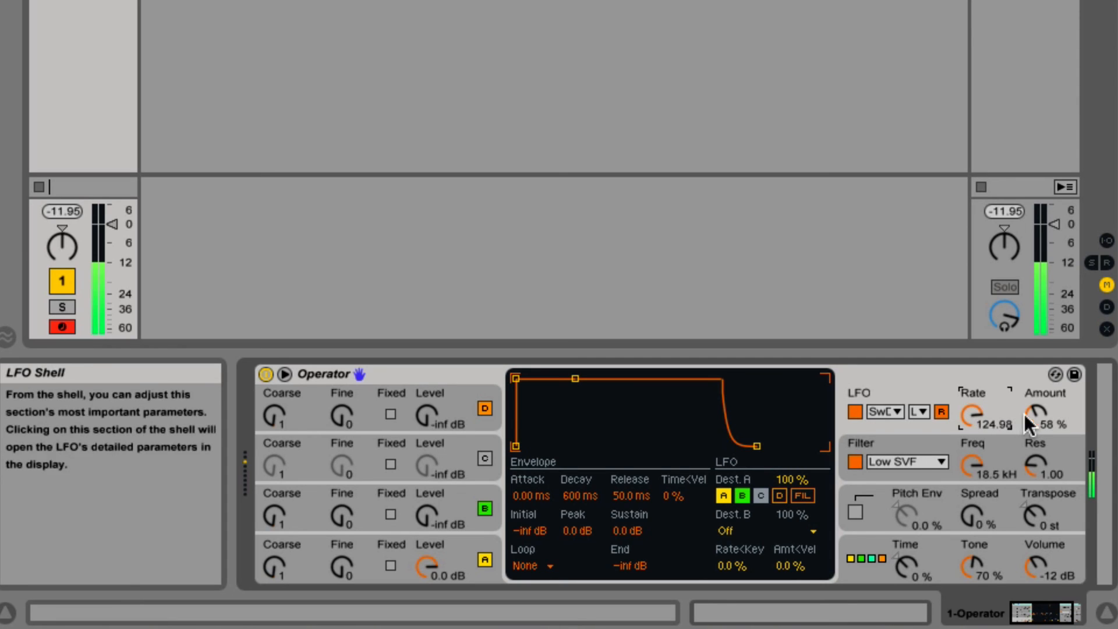
pyautogui.moveTo(1035, 414); pyautogui.dragTo(988, 413)
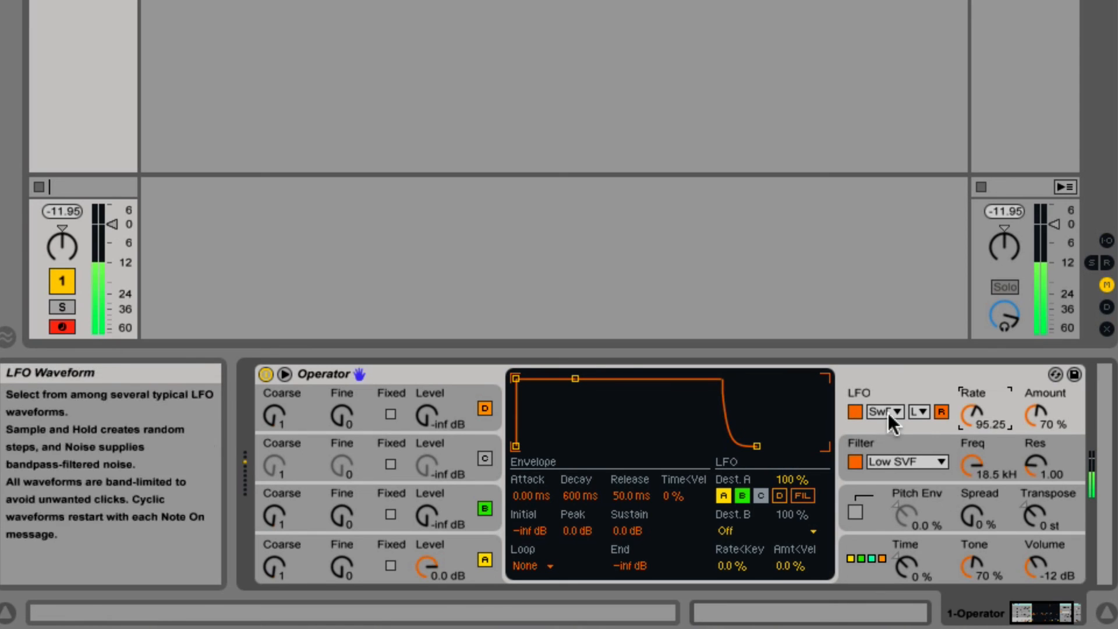
# Change the LFO range to Sync and try a rate of 4, ending on 1/8
pyautogui.click(921, 411)
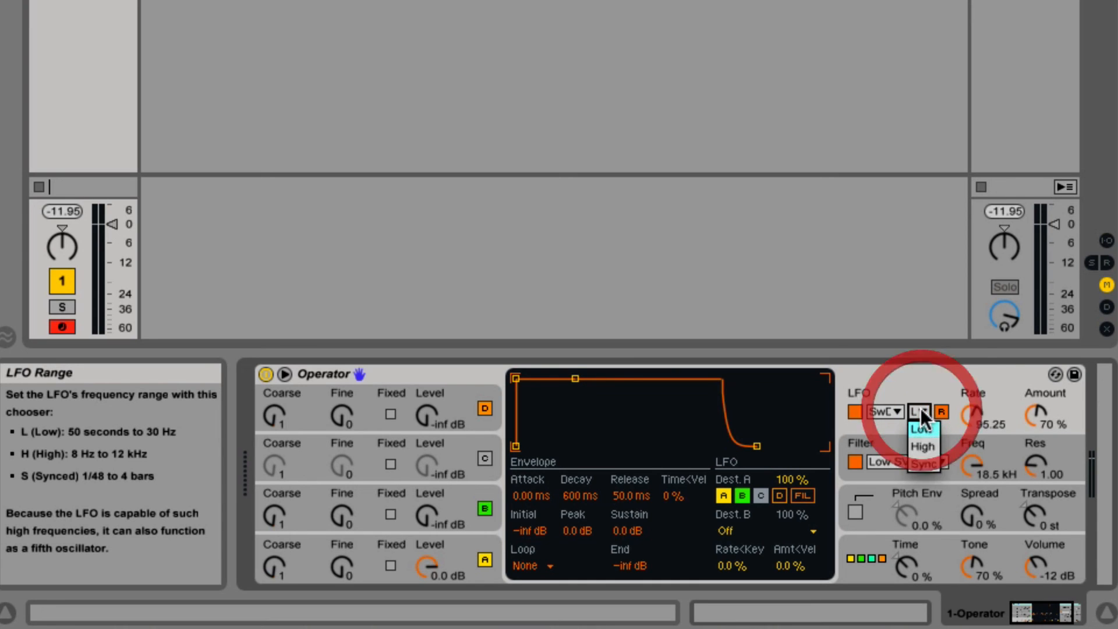
pyautogui.click(928, 459)
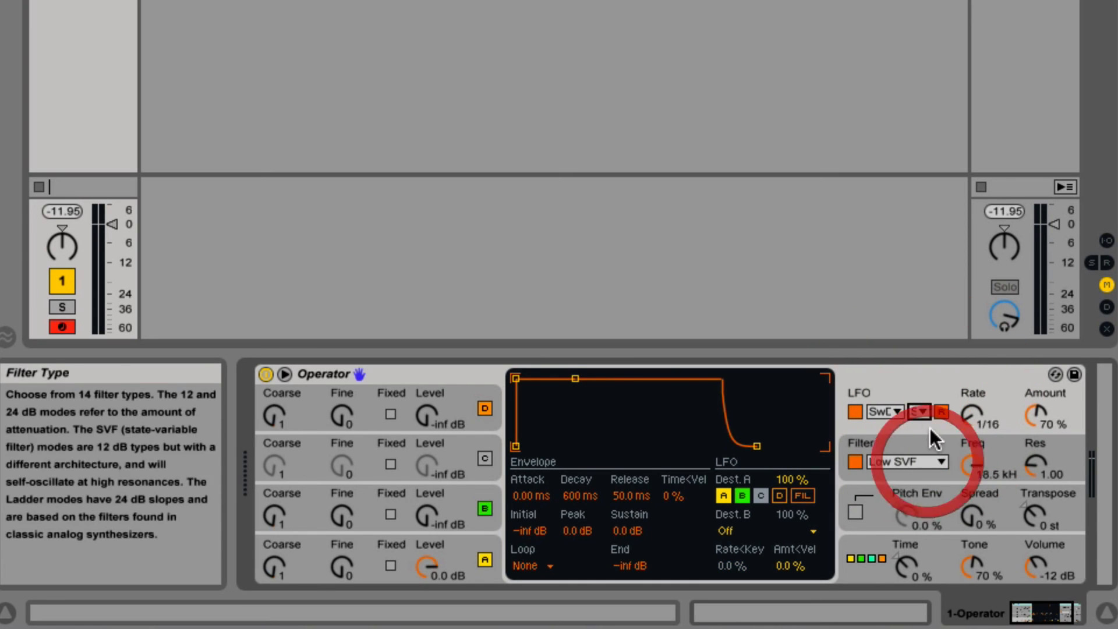
pyautogui.click(974, 417)
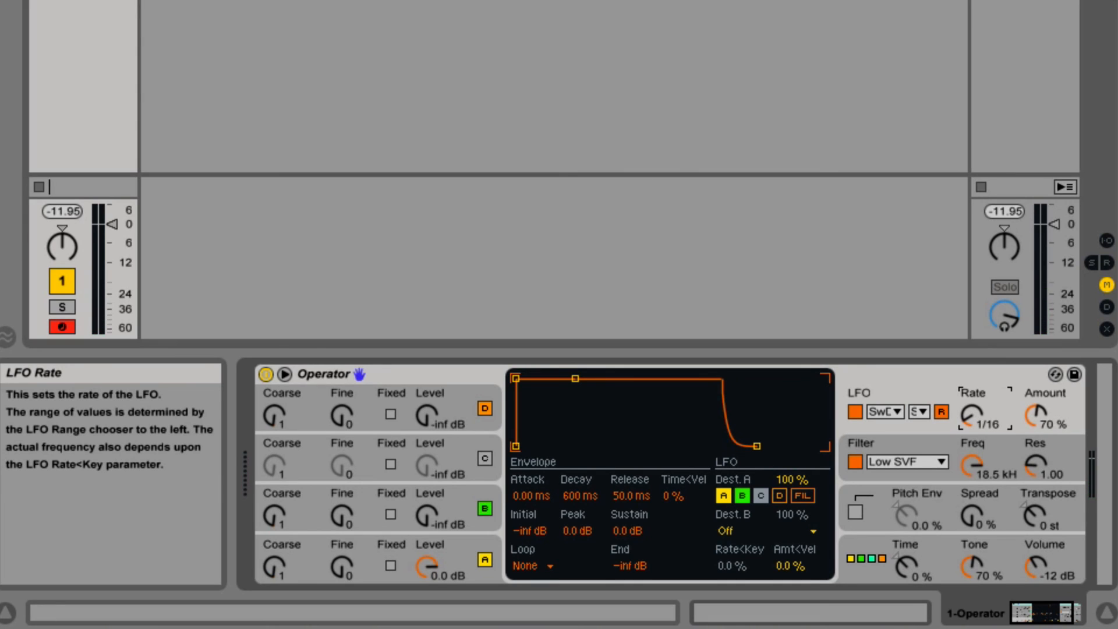
pyautogui.moveTo(974, 417); pyautogui.dragTo(973, 391)
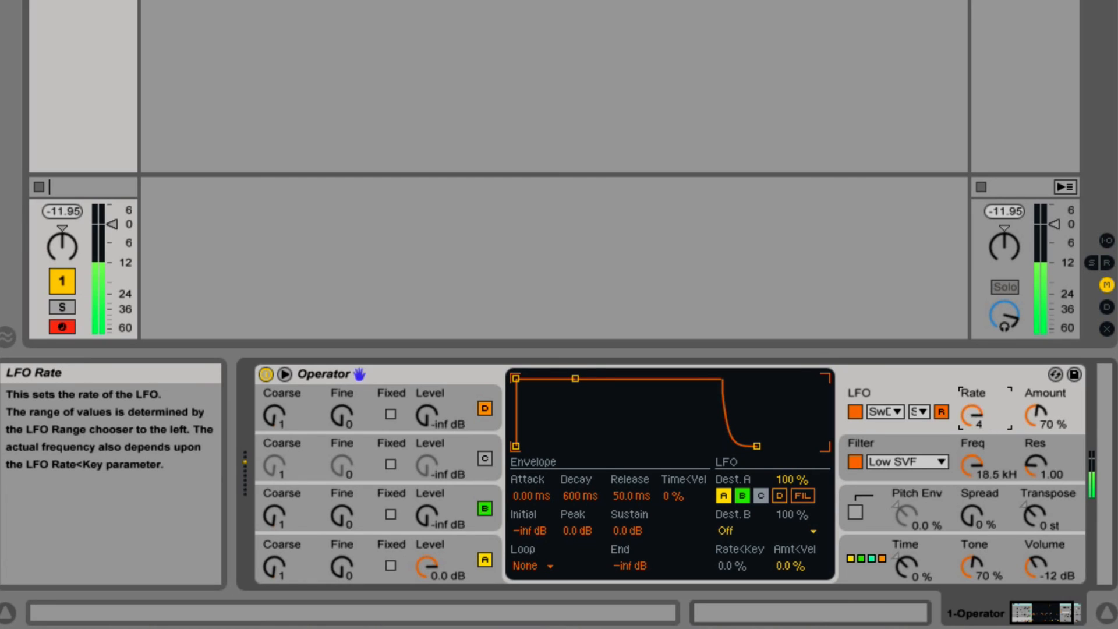
pyautogui.moveTo(974, 392); pyautogui.dragTo(966, 422)
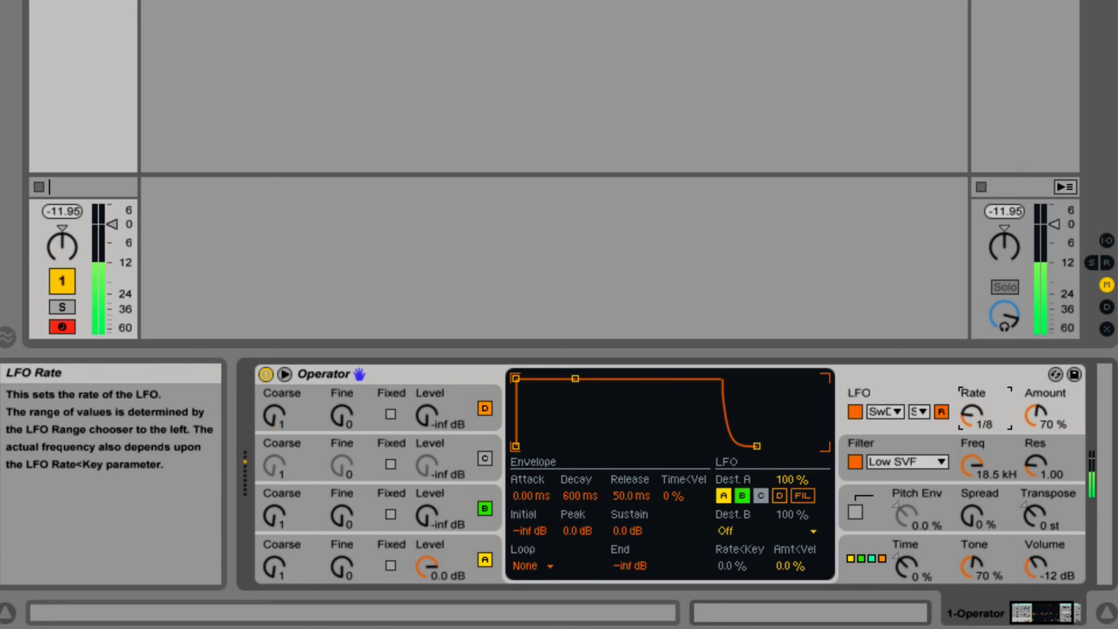